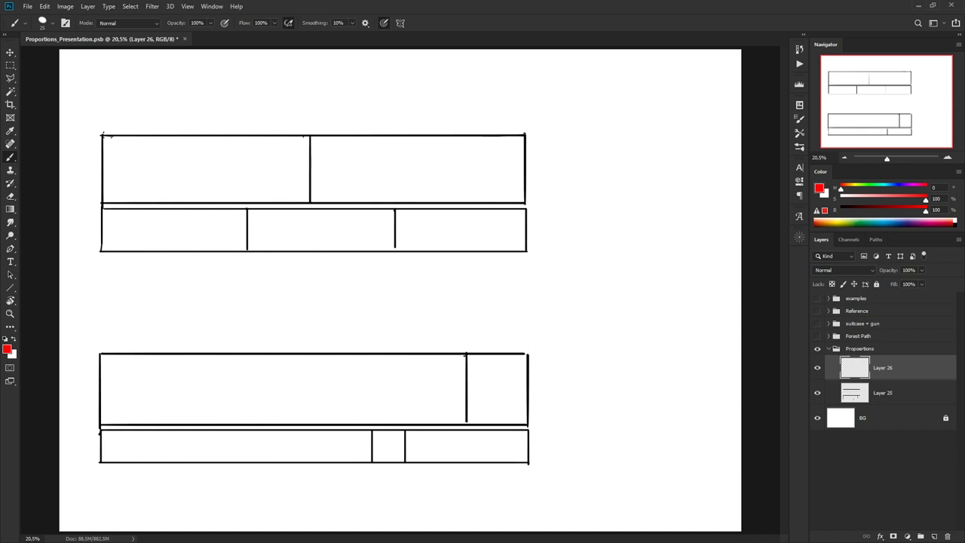
- Hand-letter EVEN in red above the top box layout
left_click(259, 83)
mouse_move(259, 79)
left_mouse_down()
mouse_move(259, 91)
mouse_move(268, 78)
left_mouse_up()
left_click_drag(259, 84, 270, 90)
left_click_drag(271, 78, 293, 84)
left_click_drag(284, 89, 296, 88)
left_click_drag(297, 76, 309, 73)
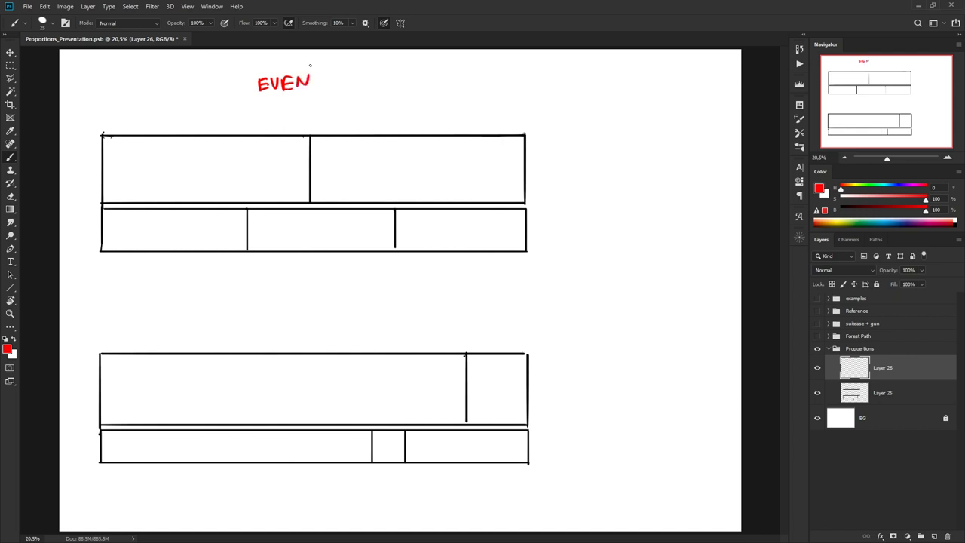
- Hand-letter UNEVEN in red above the lower box layout
mouse_move(242, 299)
left_mouse_down()
mouse_move(246, 309)
mouse_move(250, 299)
left_mouse_up()
mouse_move(253, 299)
left_mouse_down()
mouse_move(253, 310)
mouse_move(261, 298)
left_mouse_up()
mouse_move(266, 309)
left_mouse_down()
mouse_move(272, 297)
mouse_move(275, 308)
left_mouse_up()
left_click_drag(277, 299, 299, 297)
left_click_drag(290, 303, 300, 307)
mouse_move(303, 298)
left_mouse_down()
mouse_move(302, 308)
mouse_move(313, 295)
left_mouse_up()
- Draw a red measurement line across the even boxes, labelled 50 and 50
left_click_drag(101, 123, 528, 123)
left_click_drag(103, 114, 102, 123)
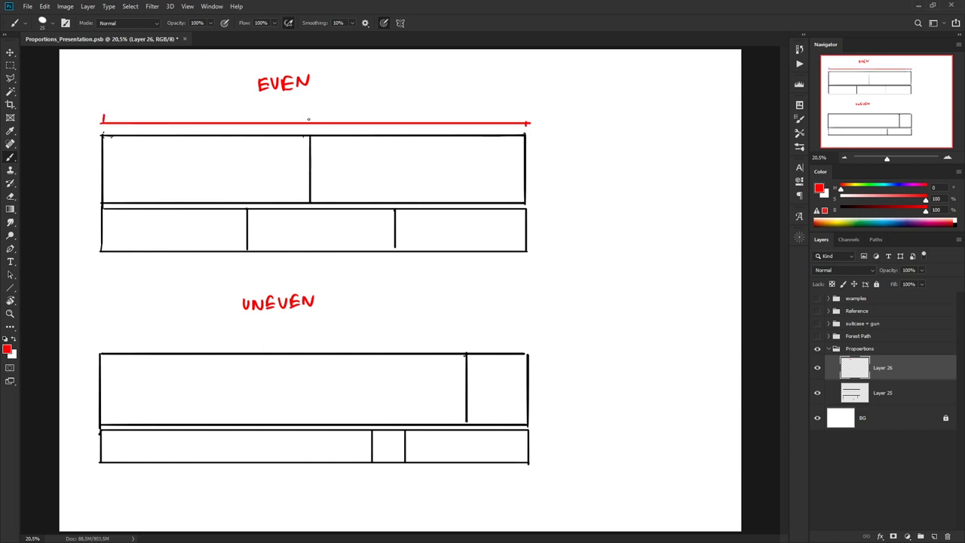
mouse_move(196, 100)
left_mouse_down()
mouse_move(196, 111)
mouse_move(204, 99)
left_mouse_up()
left_click_drag(211, 101, 211, 102)
left_click_drag(389, 110, 387, 115)
left_click_drag(388, 104, 403, 106)
- Draw a red measurement line across the uneven boxes, labelled 80 and 20
left_click_drag(103, 342, 525, 339)
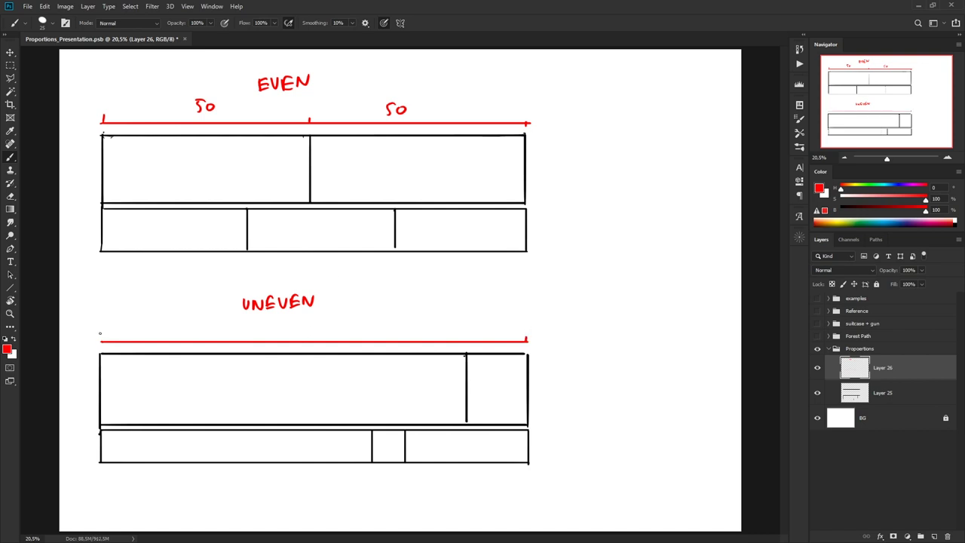
left_click_drag(101, 335, 101, 342)
left_click_drag(264, 323, 272, 326)
mouse_move(478, 325)
left_mouse_down()
mouse_move(488, 334)
mouse_move(494, 326)
left_mouse_up()
- Write the bullet notes BORING and FORMALITY beside the even boxes
mouse_move(571, 153)
left_mouse_down()
mouse_move(571, 165)
mouse_move(612, 162)
mouse_move(624, 147)
mouse_move(638, 153)
left_mouse_up()
left_click_drag(555, 185, 563, 184)
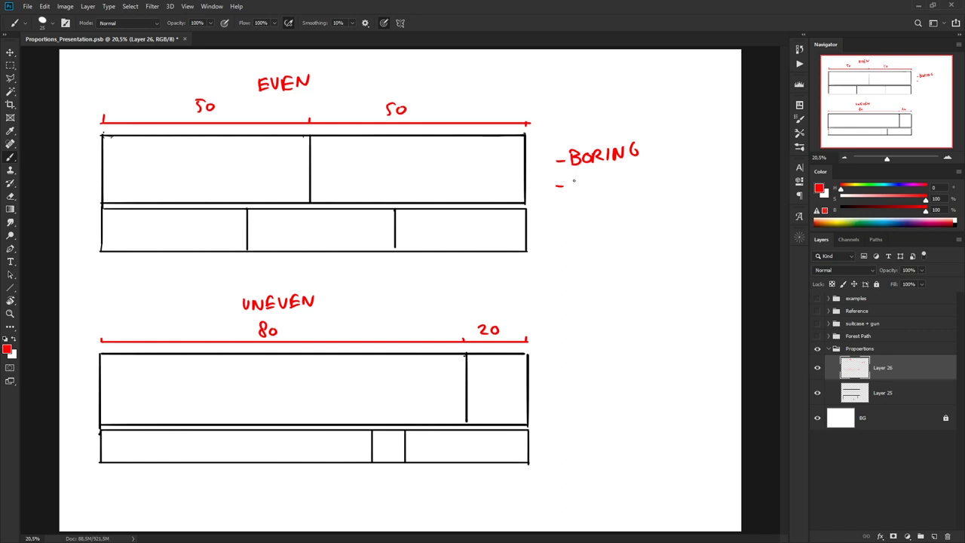
left_click_drag(573, 179, 572, 191)
left_click_drag(573, 178, 581, 183)
mouse_move(591, 177)
left_mouse_down()
mouse_move(588, 187)
mouse_move(591, 178)
left_mouse_up()
mouse_move(599, 179)
left_mouse_down()
mouse_move(598, 188)
mouse_move(658, 184)
left_mouse_up()
left_click(614, 181)
mouse_move(664, 169)
left_mouse_down()
mouse_move(667, 181)
mouse_move(674, 170)
left_mouse_up()
left_click_drag(670, 169, 677, 185)
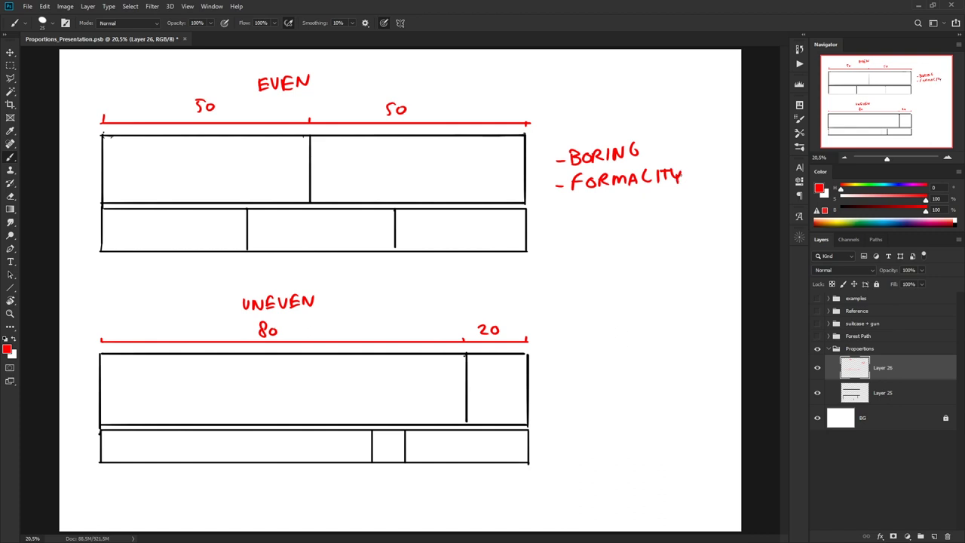
- Write the bullet notes DYNAMIC and CHAOTIC beside the uneven boxes
left_click_drag(551, 385, 585, 381)
mouse_move(589, 375)
left_mouse_down()
mouse_move(583, 391)
mouse_move(603, 374)
left_mouse_up()
mouse_move(607, 386)
left_mouse_down()
mouse_move(611, 373)
mouse_move(616, 386)
mouse_move(668, 382)
left_mouse_up()
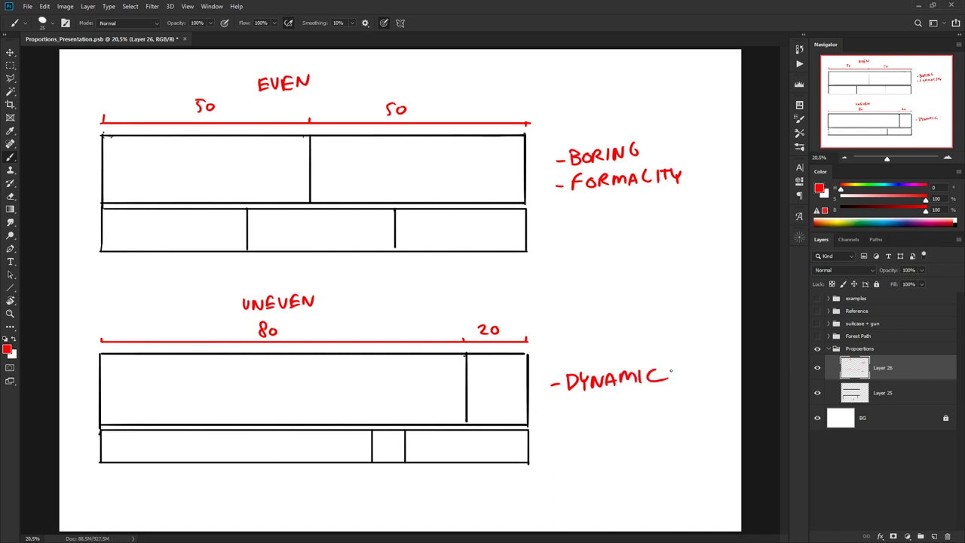
left_click_drag(550, 413, 562, 415)
left_click_drag(584, 408, 585, 419)
mouse_move(589, 407)
left_mouse_down()
mouse_move(589, 419)
mouse_move(599, 419)
left_mouse_up()
left_click_drag(589, 414, 608, 414)
mouse_move(614, 407)
left_mouse_down()
mouse_move(627, 419)
mouse_move(633, 404)
left_mouse_up()
left_click_drag(639, 405, 640, 419)
left_click_drag(656, 407, 656, 418)
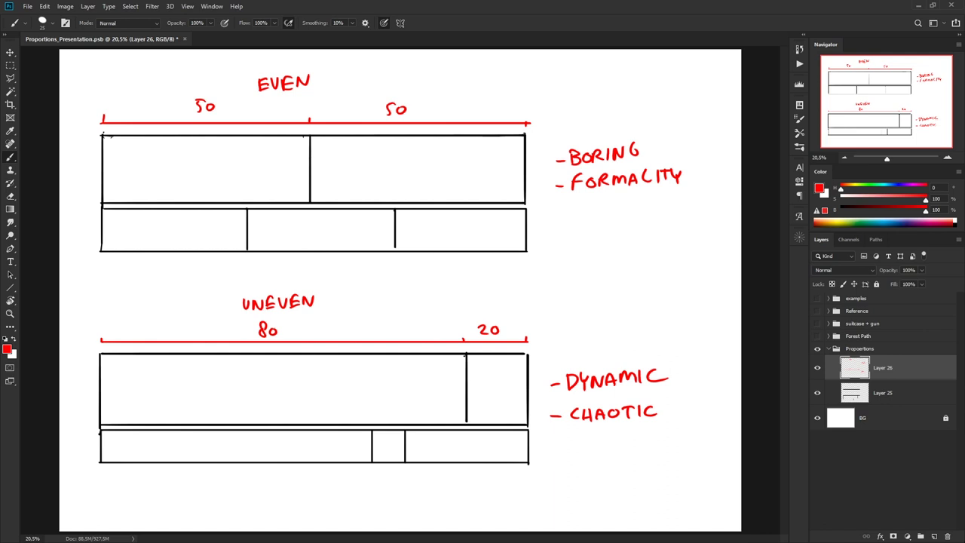
- Hide Proportions, show and expand Forest Path, and add a new layer inside it
left_click(817, 348)
left_click(817, 335)
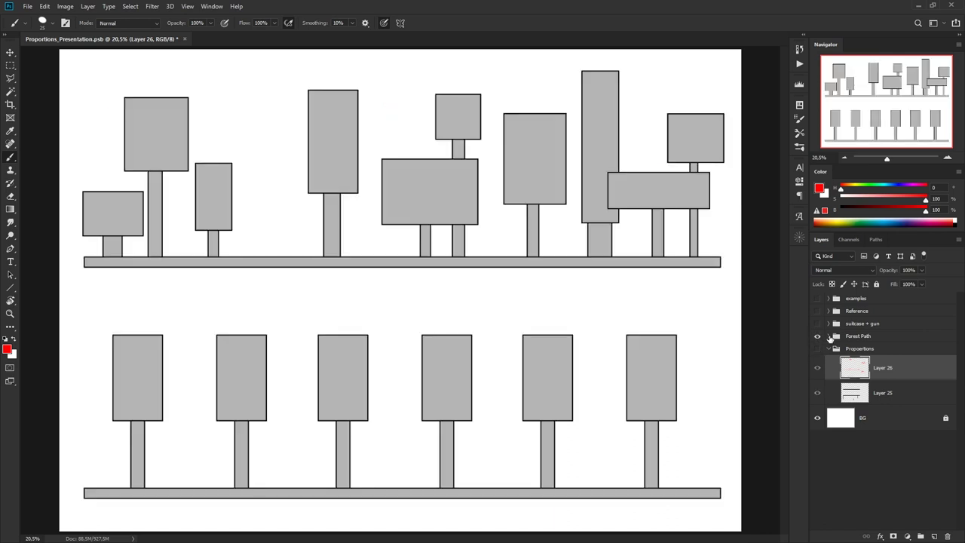
left_click(828, 336)
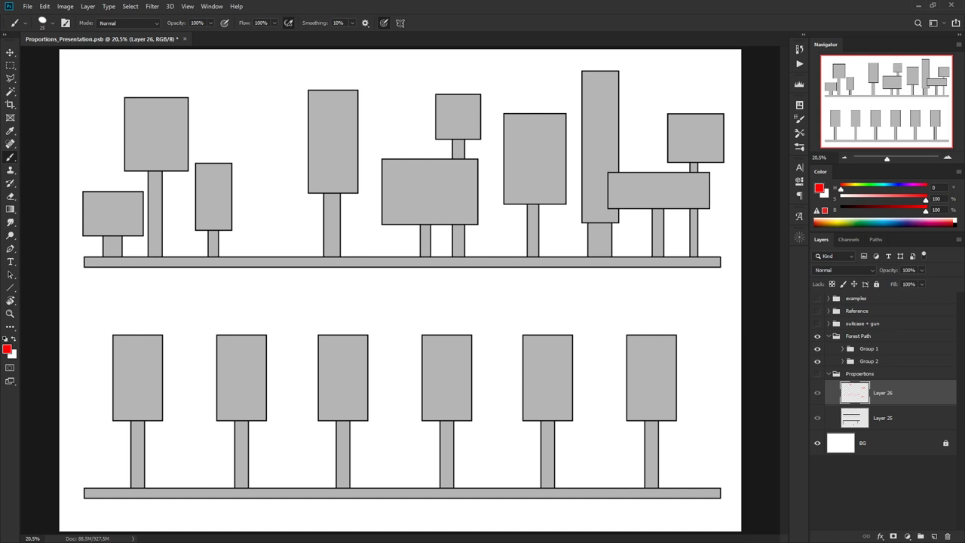
left_click(854, 337)
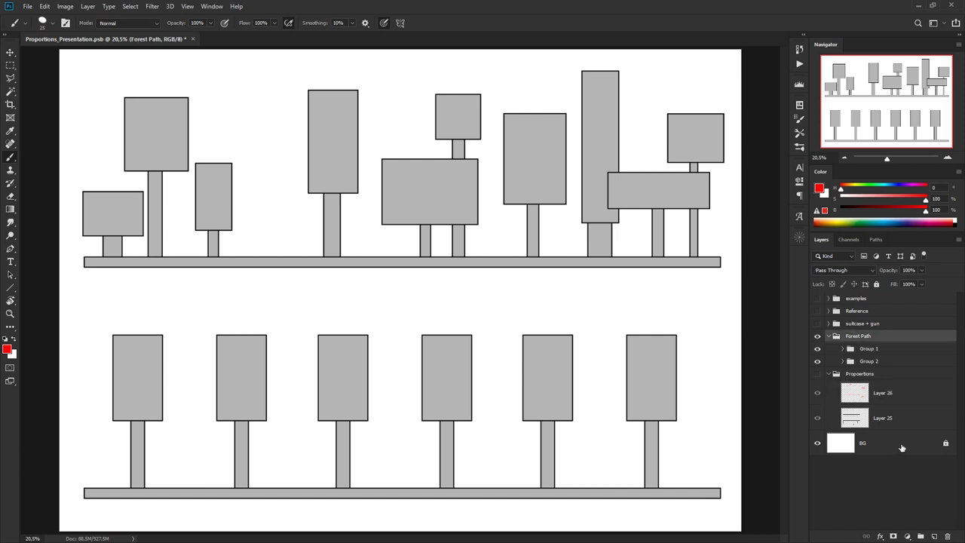
left_click(933, 535)
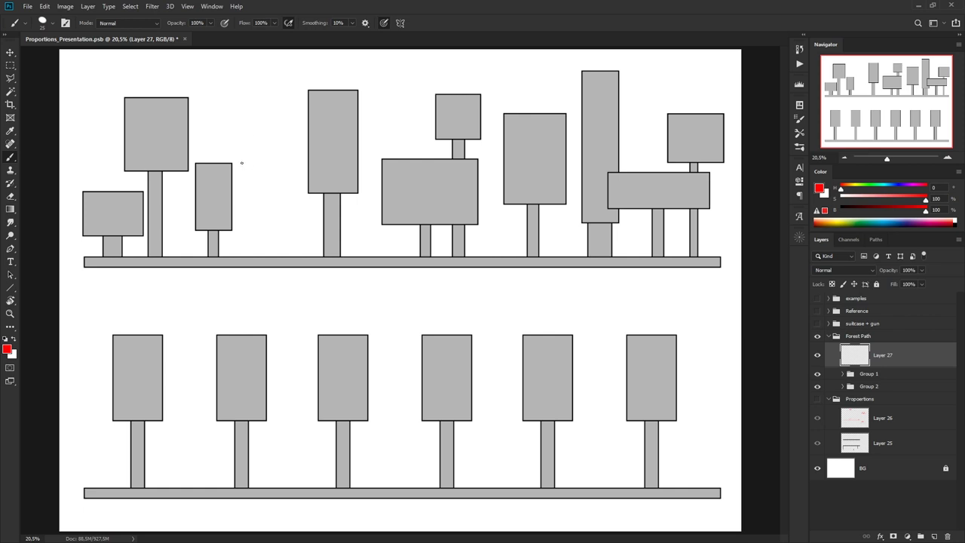
- Mark the upper trees' heights and a width line with spacing ticks in red
left_click_drag(241, 163, 239, 254)
mouse_move(76, 198)
left_mouse_down()
mouse_move(78, 255)
mouse_move(73, 190)
mouse_move(78, 254)
left_mouse_up()
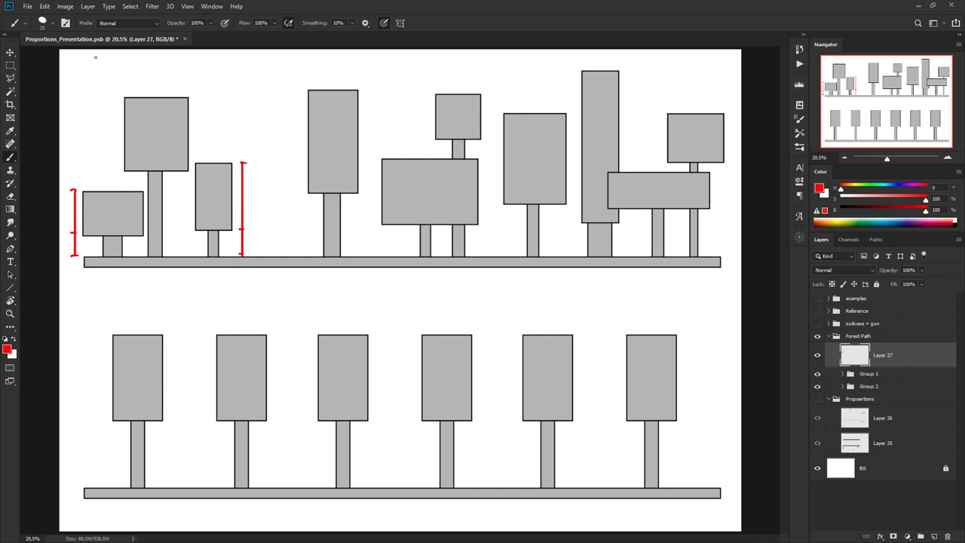
left_click_drag(77, 73, 722, 66)
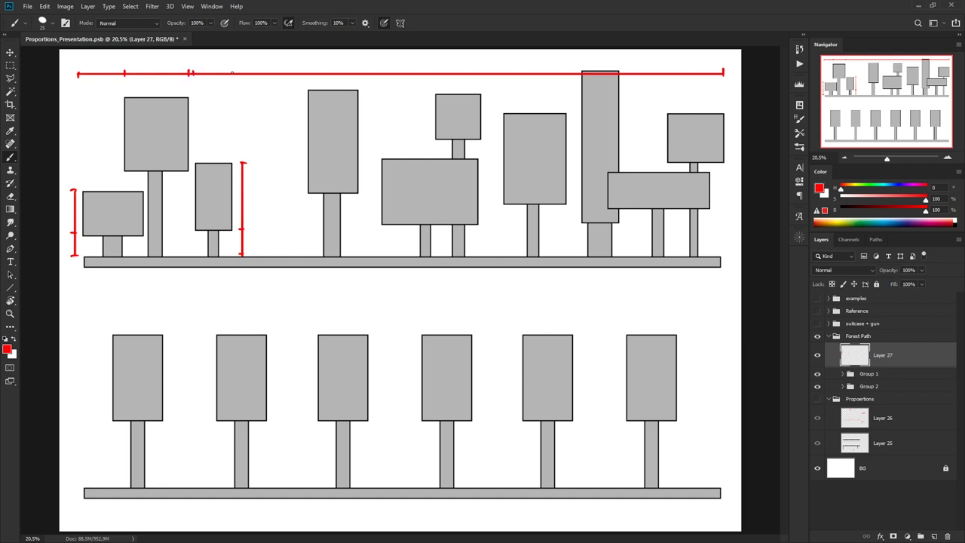
left_click_drag(233, 77, 233, 69)
left_click_drag(306, 77, 306, 70)
- Mark the lower row's capped height line and a width line with spacing tick
left_click_drag(95, 341, 95, 484)
left_click_drag(93, 338, 99, 336)
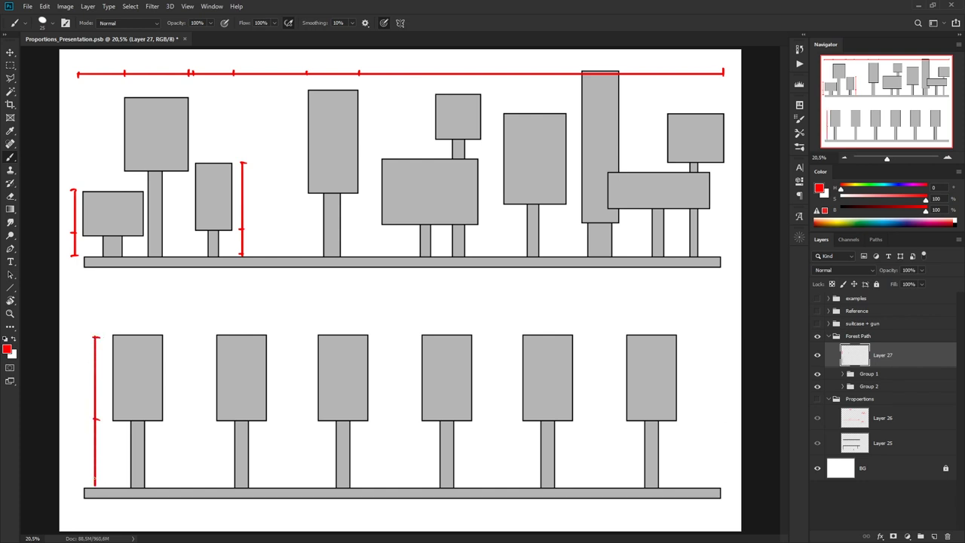
left_click_drag(93, 485, 100, 483)
mouse_move(113, 312)
left_mouse_down()
mouse_move(504, 324)
mouse_move(684, 312)
left_mouse_up()
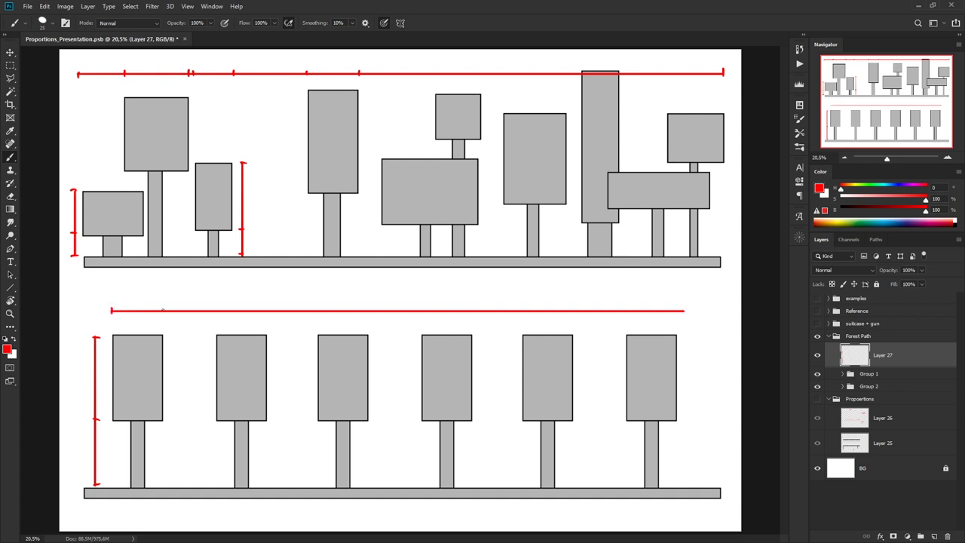
left_click_drag(216, 308, 266, 315)
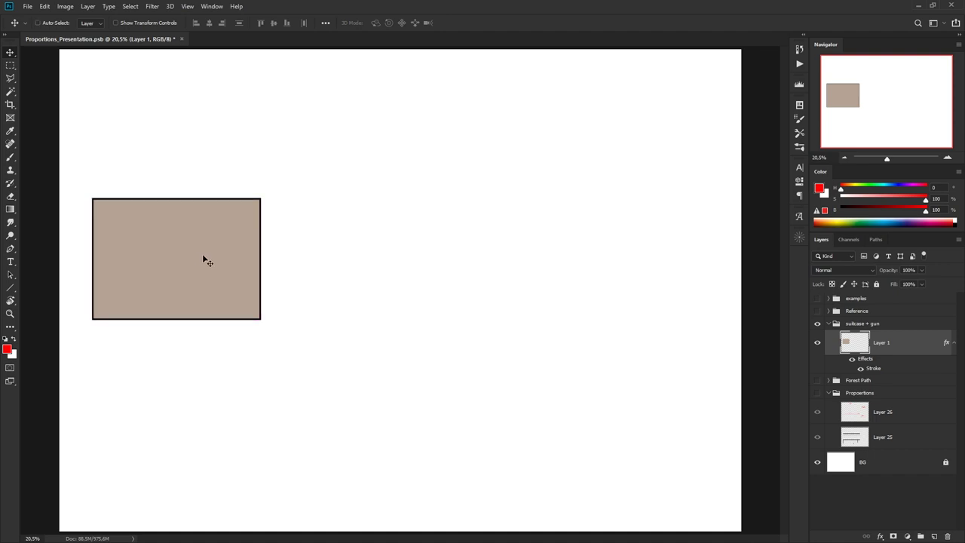
- Duplicate the rectangle and squash the copy to half height as a top panel
key("ctrl+j")
key("ctrl+t")
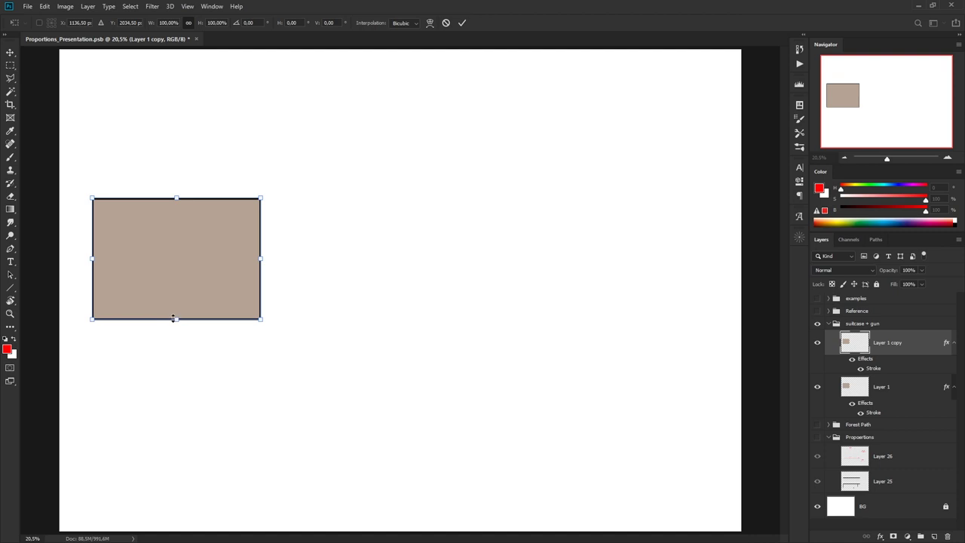
left_click_drag(173, 318, 190, 255)
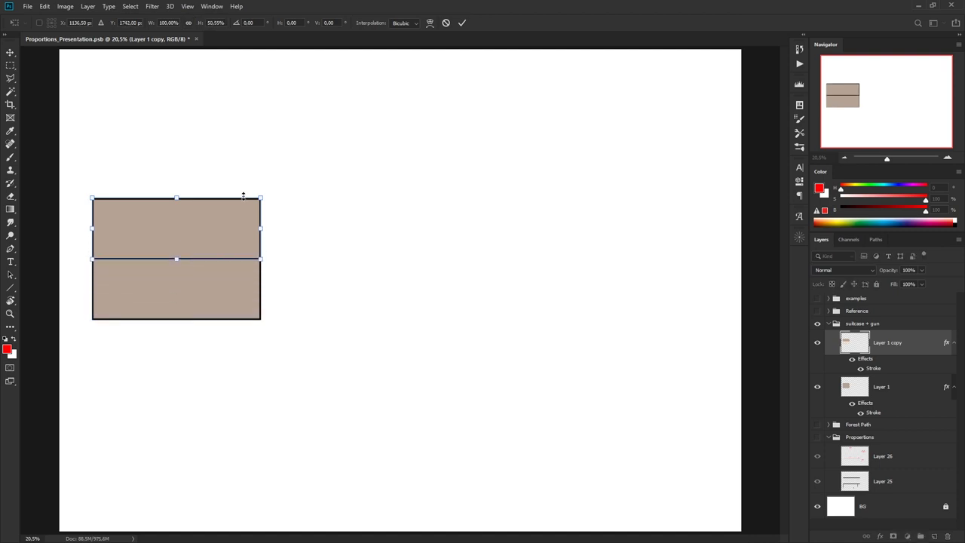
key("Return")
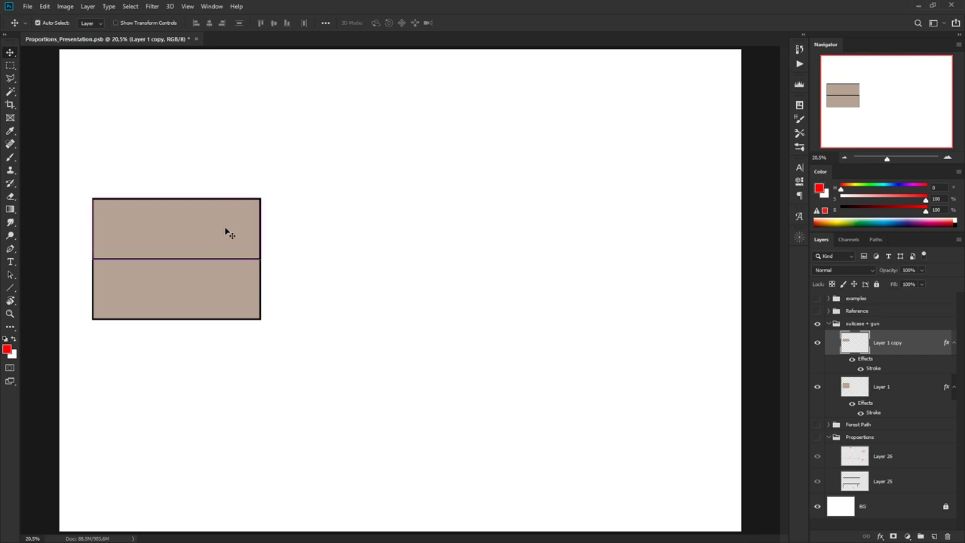
- Duplicate the top panel and shrink it into a small handle
key("ctrl+j")
key("ctrl+t")
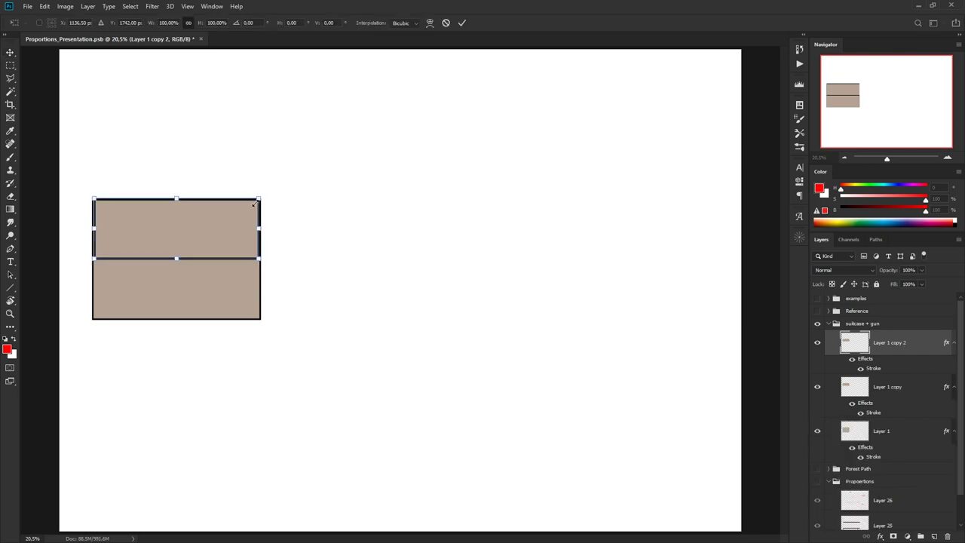
left_click_drag(254, 203, 190, 222)
key("Return")
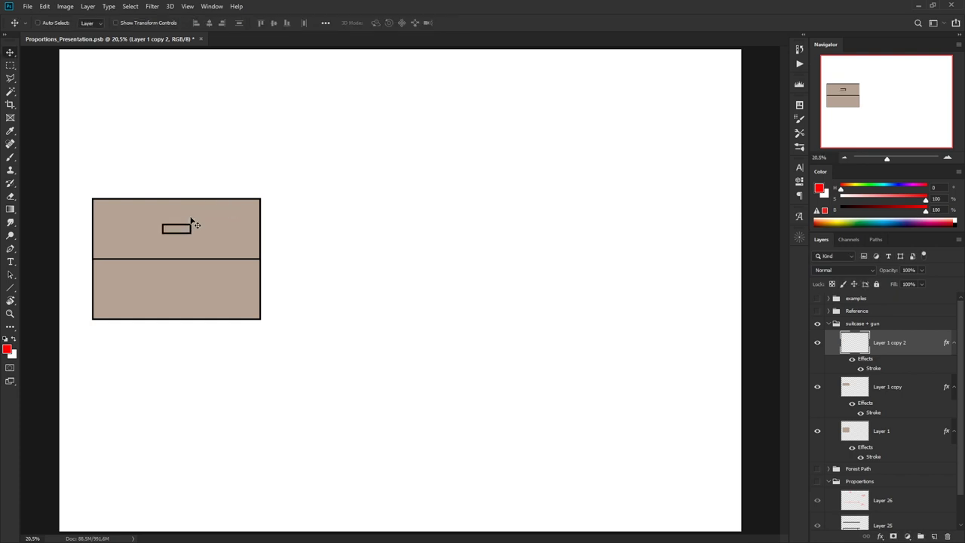
- On a new layer, brush red height and width lines beside the suitcase
left_click(934, 536)
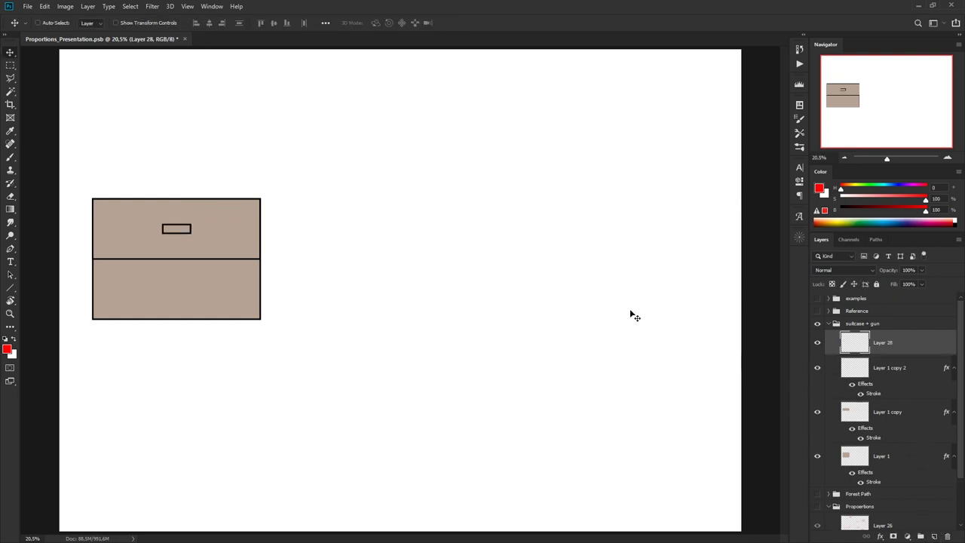
key("b")
left_click_drag(74, 199, 74, 319)
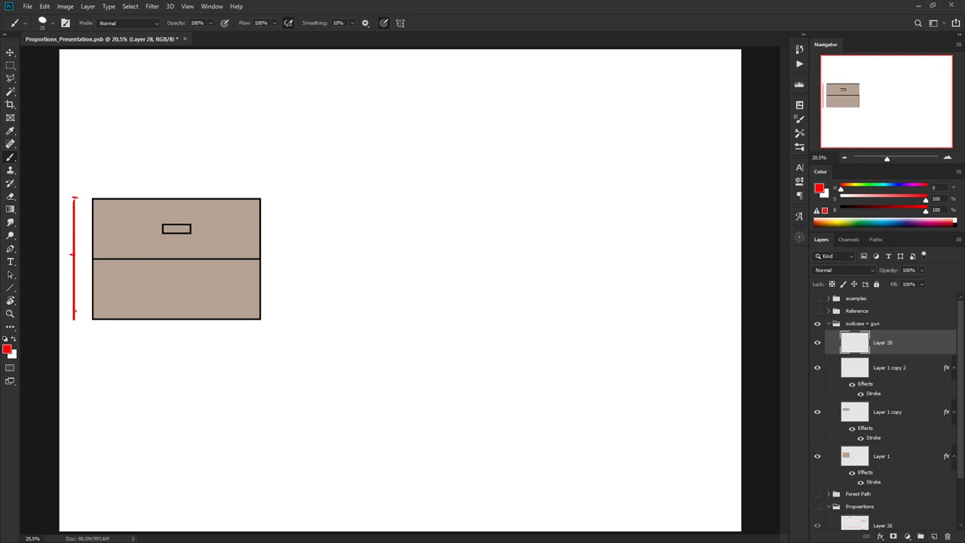
left_click_drag(96, 172, 264, 169)
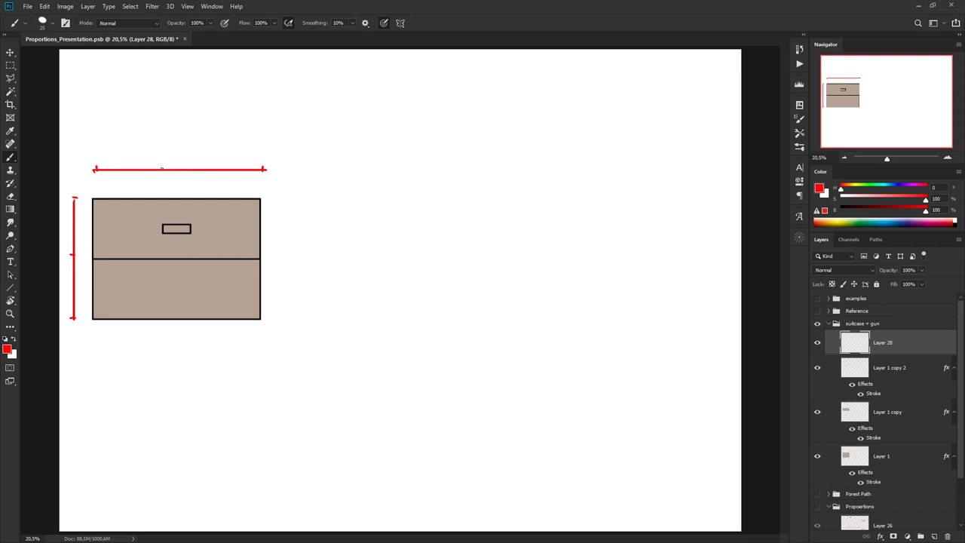
- Add another layer and copy the suitcase's top panel to the upper right
key("ctrl+shift+alt+n")
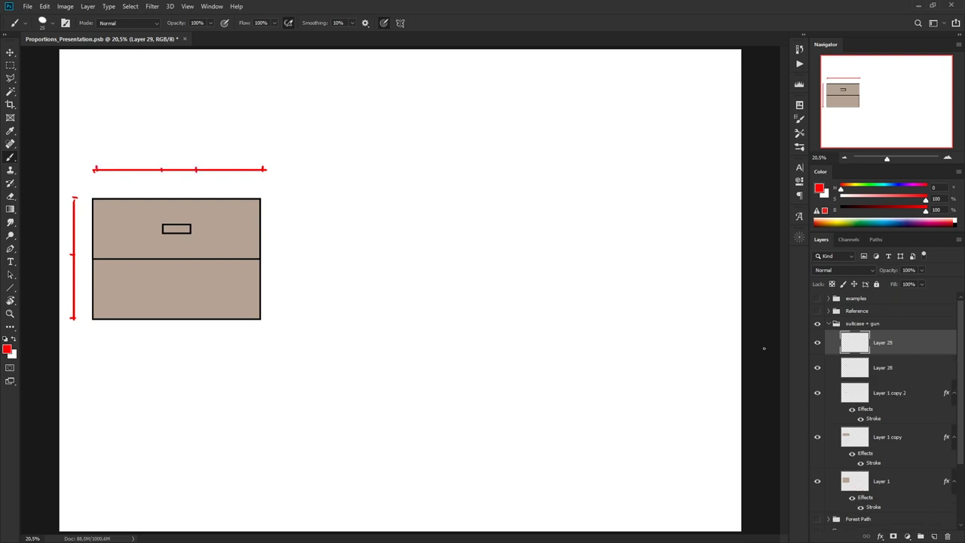
key("v")
left_click(246, 230)
left_click_drag(246, 236, 667, 156)
- Desaturate the copied panel to grey with Hue/Saturation
key("i")
key("ctrl+u")
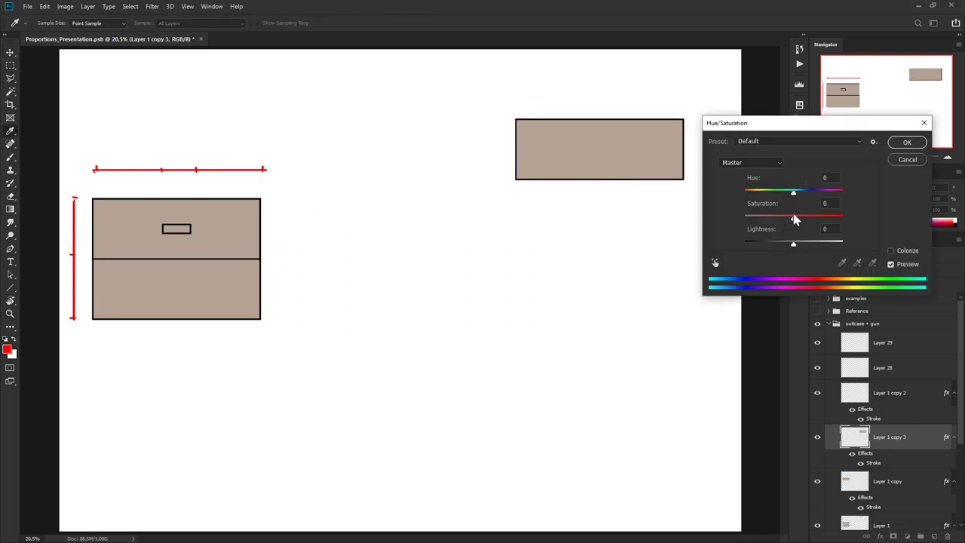
left_click_drag(793, 214, 746, 213)
left_click(905, 146)
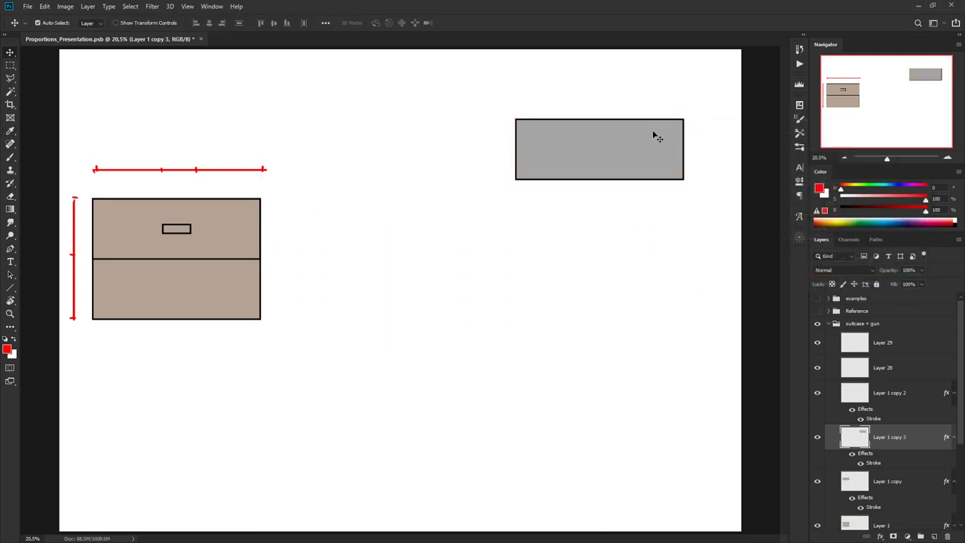
- Stretch the grey box wider, then duplicate it below and narrow it into a grip
key("ctrl+t")
left_click_drag(704, 146, 503, 157)
key("Return")
left_click_drag(655, 150, 644, 201)
key("ctrl+t")
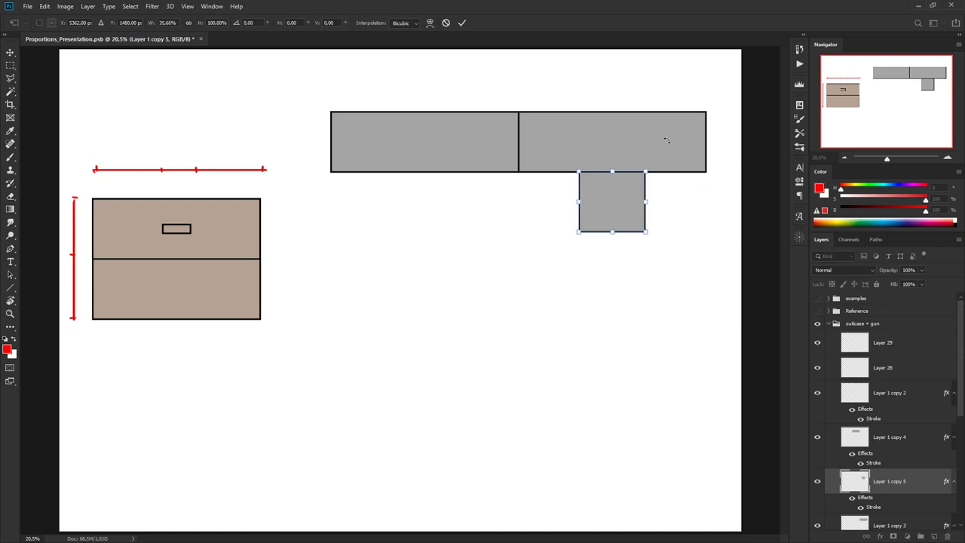
key("Return")
- Copy the left grey rectangle out to the left as a small muzzle block
left_click(497, 155)
left_click_drag(497, 154, 309, 133)
key("ctrl+t")
key("Return")
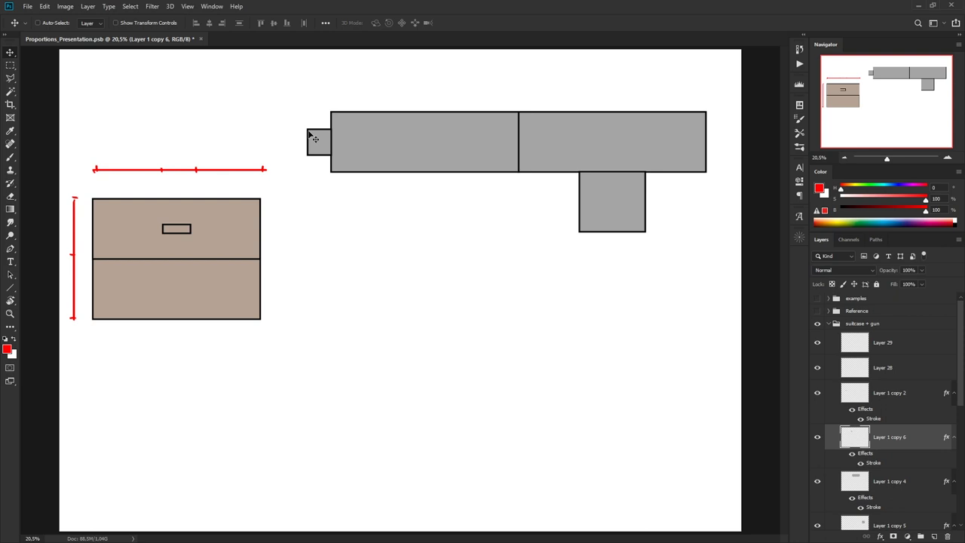
- Select all gun parts and duplicate the whole gun below the original
left_click(359, 141, "ctrl+shift")
left_click(608, 149, "ctrl+shift")
left_click_drag(608, 149, 620, 365)
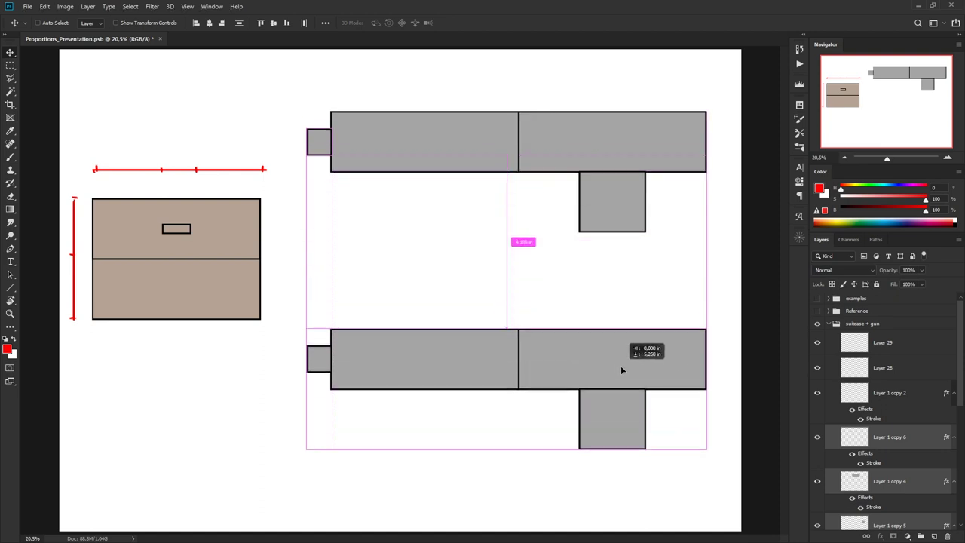
- Lengthen the lower gun's front body and shorten its rear body
left_click_drag(497, 332, 578, 356)
left_click(495, 351)
key("ctrl+t")
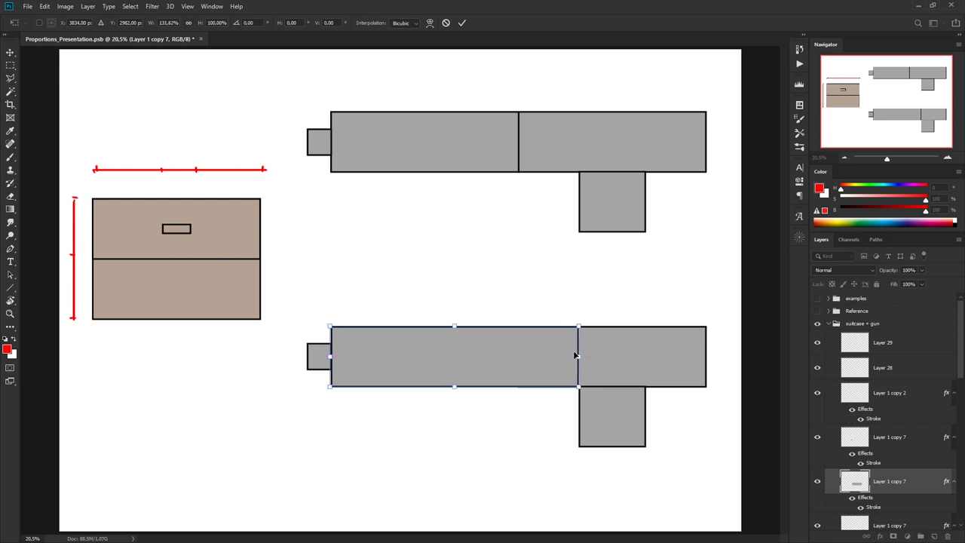
key("Return")
left_click_drag(656, 348, 681, 356)
key("ctrl+t")
key("Return")
- Reshape the lower grip to 3.130 in tall and 1.198 in wide
left_click(616, 413)
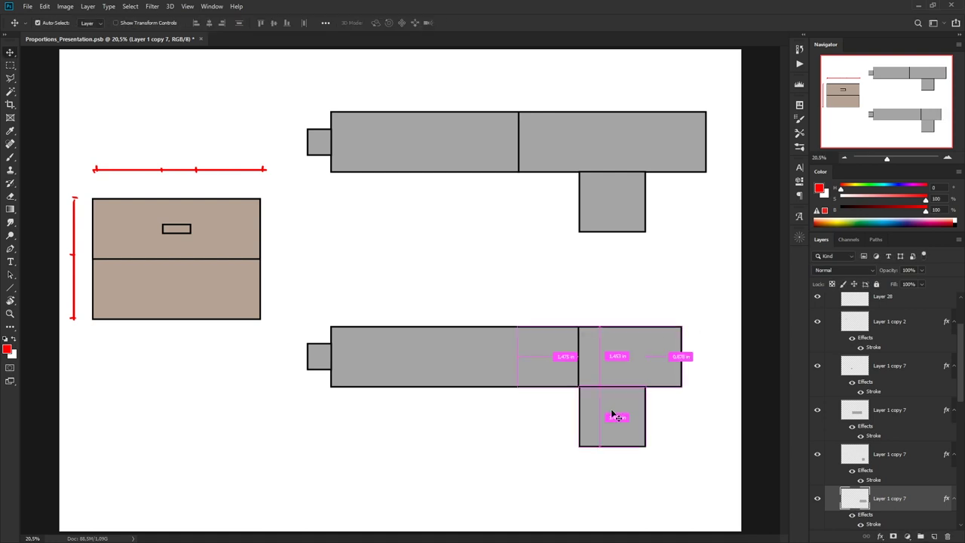
key("ctrl+t")
left_click_drag(613, 446, 612, 513)
left_click_drag(645, 450, 627, 446)
key("Return")
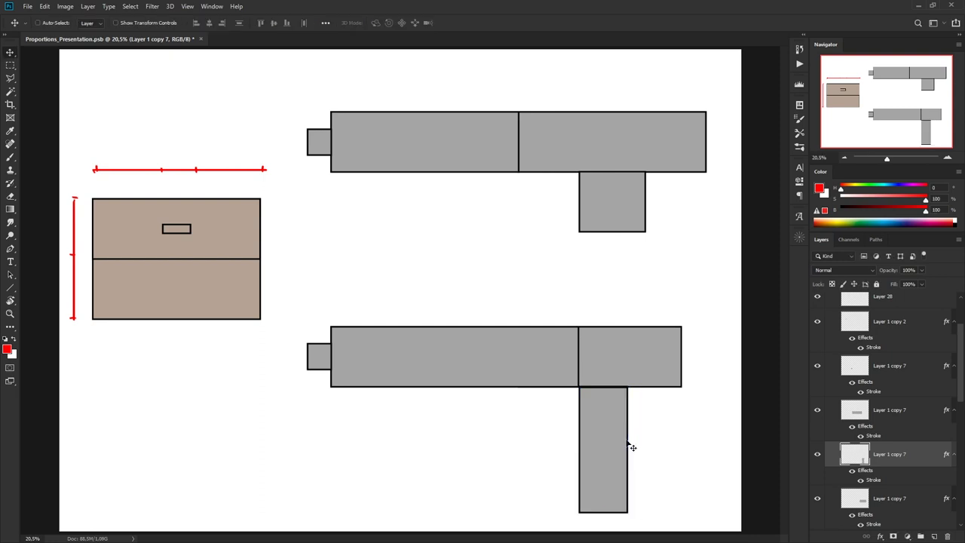
- Shrink the lower muzzle block and add an empty layer above Layer 1 copy 2
left_click(326, 352)
key("ctrl+t")
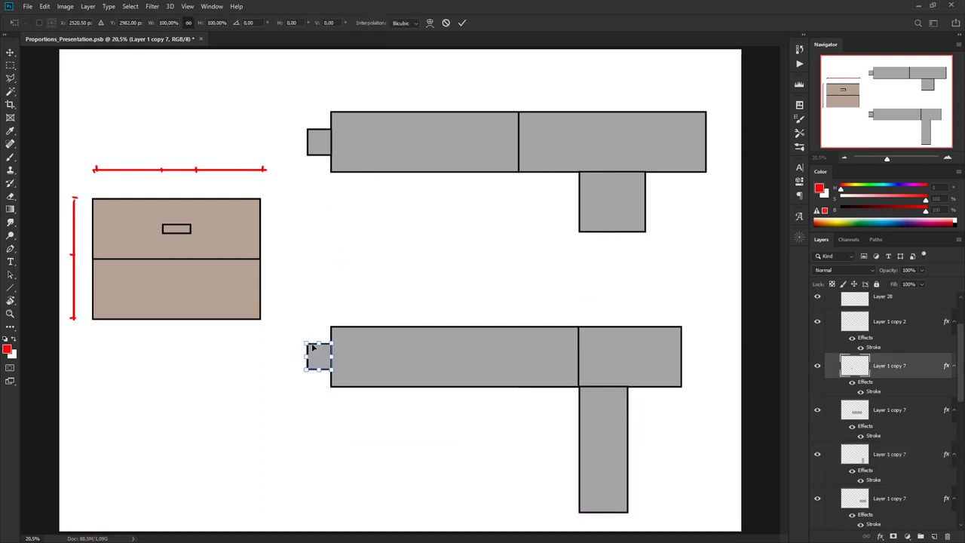
left_click_drag(307, 344, 351, 355)
key("Return")
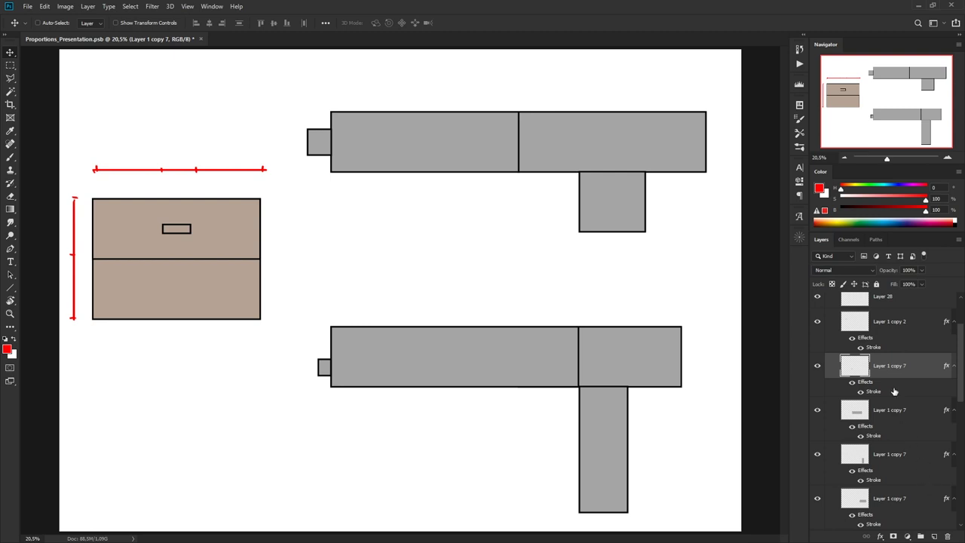
left_click(897, 328)
left_click(933, 533)
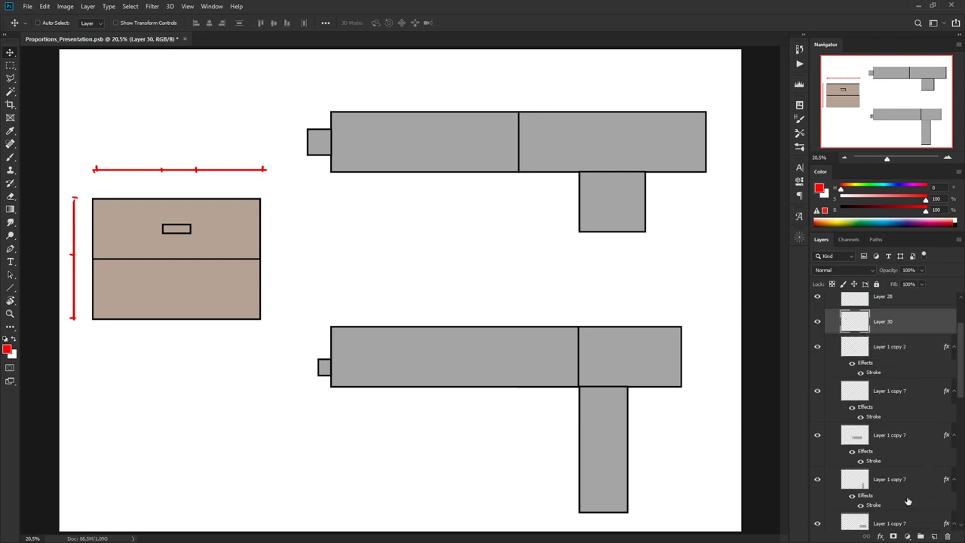
- Brush a red measure line above the upper gun labelled 50 and 50
key("b")
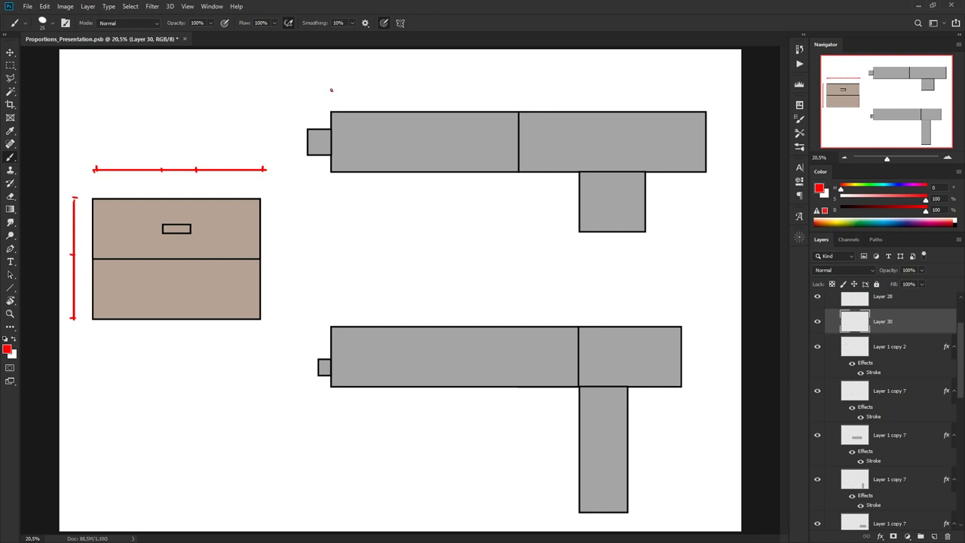
mouse_move(330, 89)
left_mouse_down()
mouse_move(446, 80)
mouse_move(706, 84)
left_mouse_up()
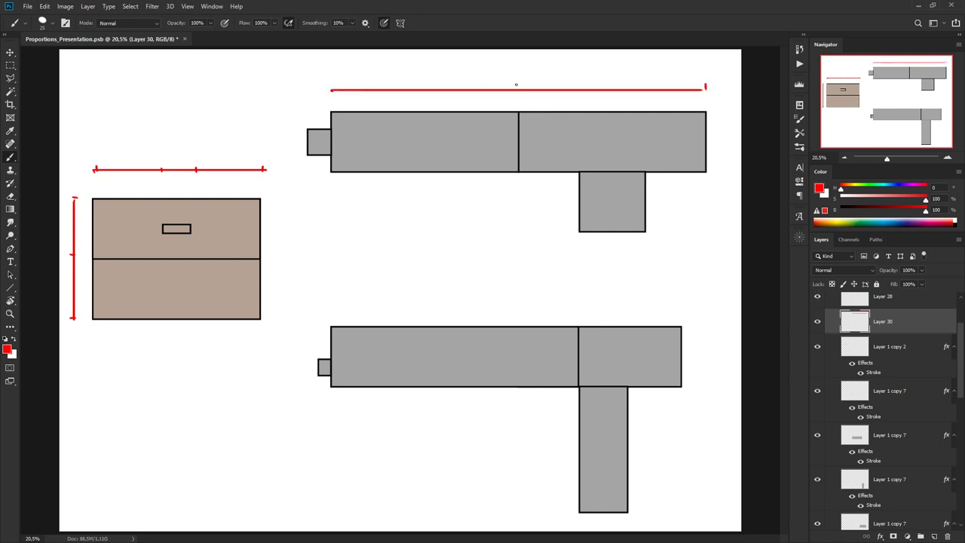
mouse_move(408, 67)
left_mouse_down()
mouse_move(407, 79)
mouse_move(420, 70)
left_mouse_up()
left_click_drag(588, 68, 601, 70)
- Mark the lower gun with a 70/30 line and a vertical height line
left_click_drag(338, 315, 685, 306)
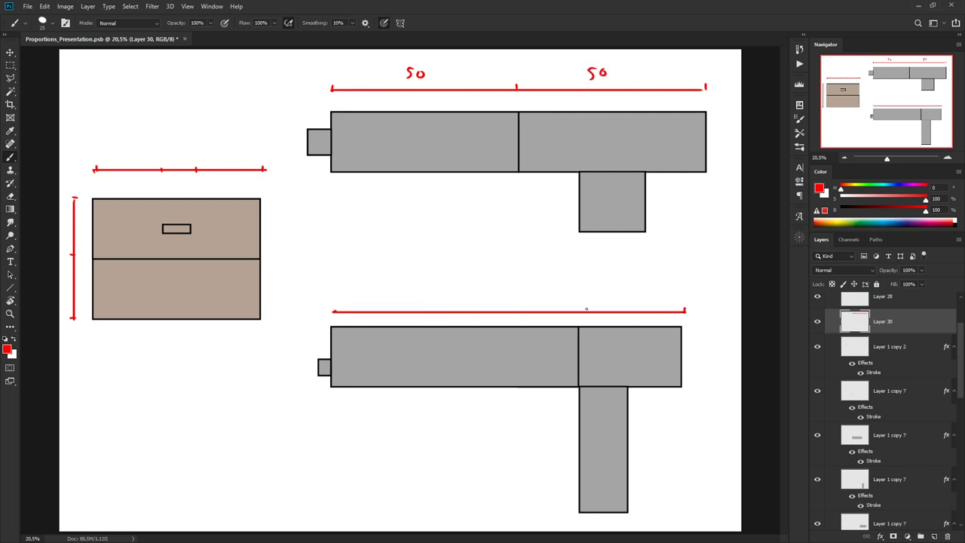
left_click_drag(332, 312, 333, 307)
left_click_drag(427, 292, 430, 301)
left_click_drag(442, 293, 442, 292)
left_click_drag(606, 295, 622, 296)
left_click_drag(702, 342, 701, 510)
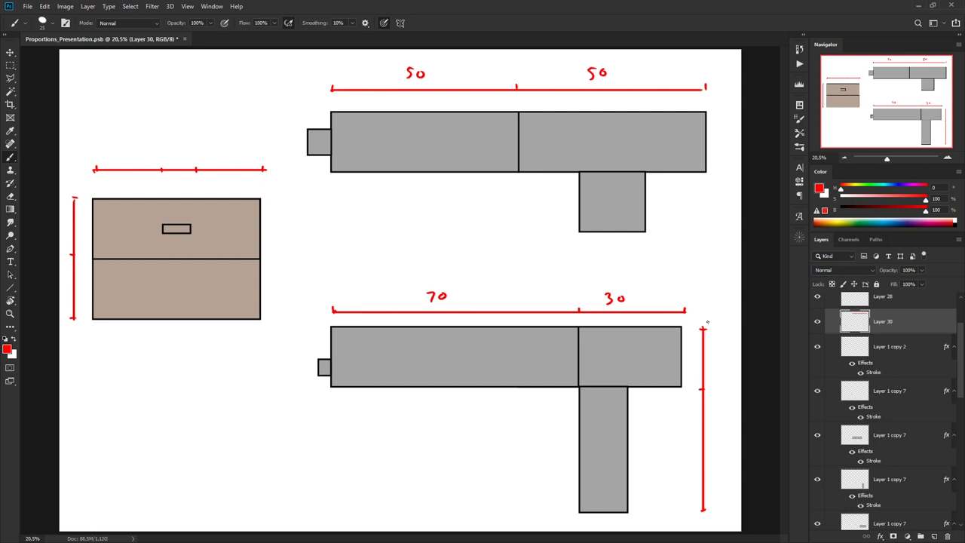
- Swap suitcase + gun for the expanded Reference group and add a layer above Layer 24
scroll(962, 352, "up", 2)
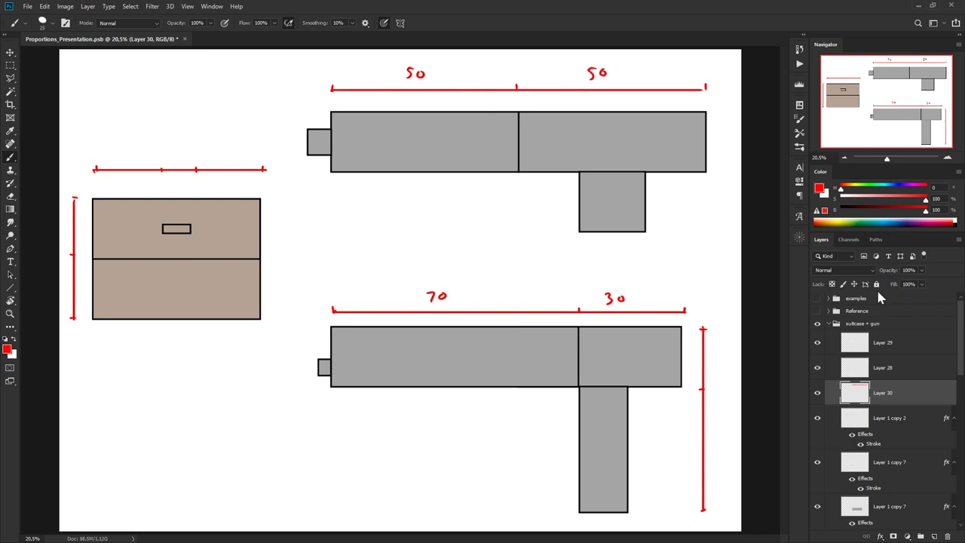
left_click(817, 324)
left_click(817, 311)
left_click(828, 311)
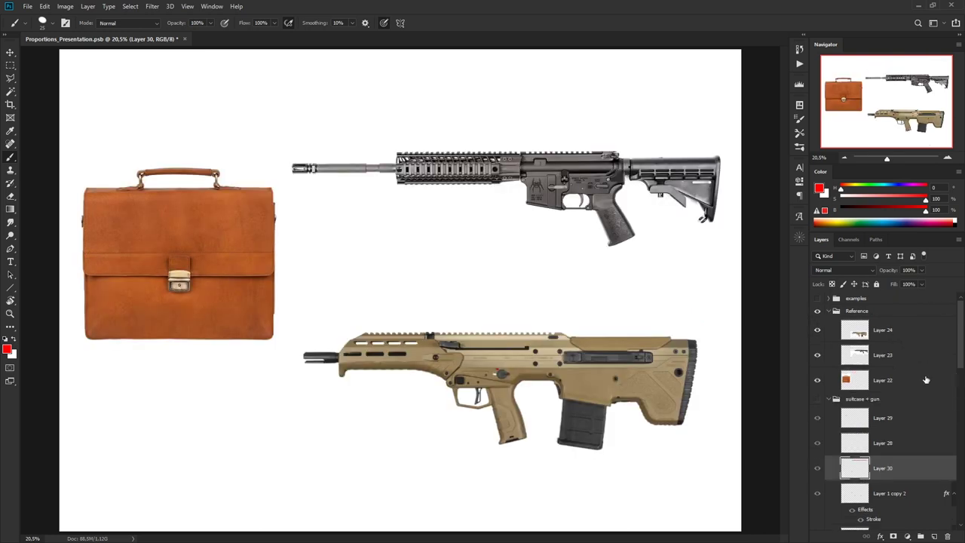
scroll(934, 362, "down", 1)
left_click(875, 323)
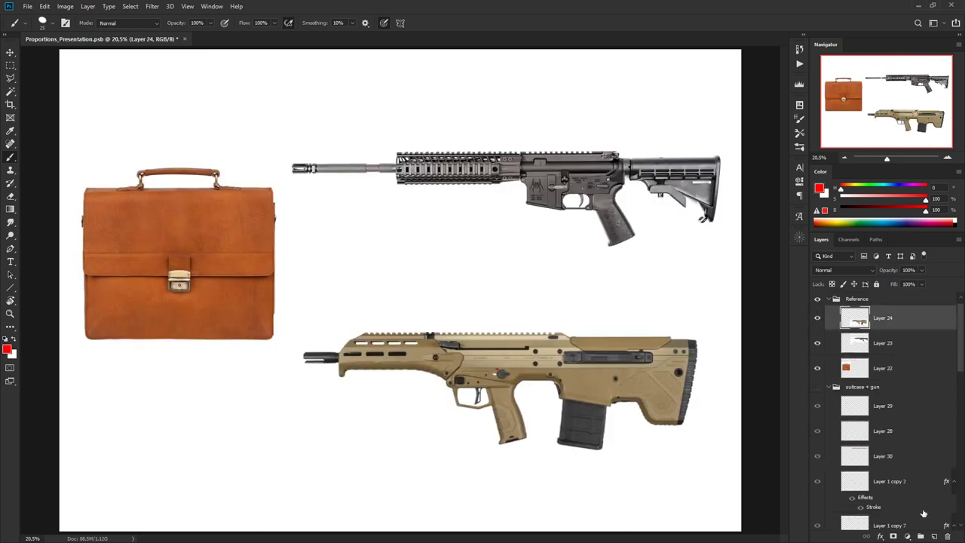
left_click(934, 536)
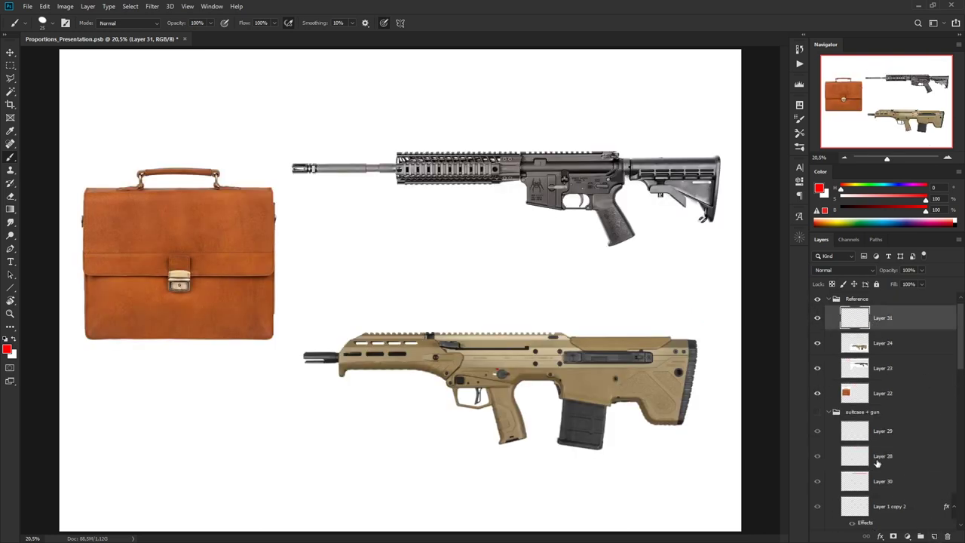
- Draw red height and ticked width lines on the briefcase
left_click(68, 187)
left_click_drag(67, 188, 67, 344)
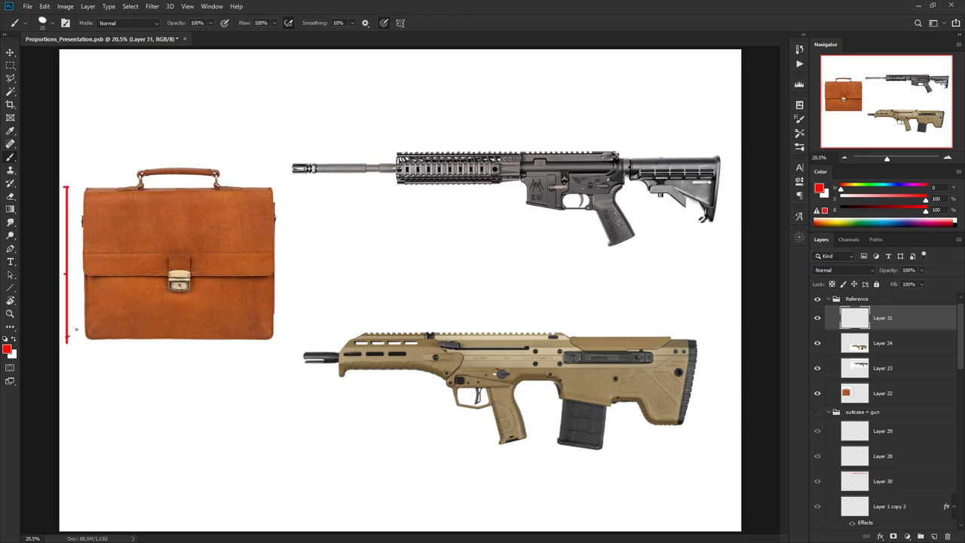
left_click_drag(89, 153, 272, 153)
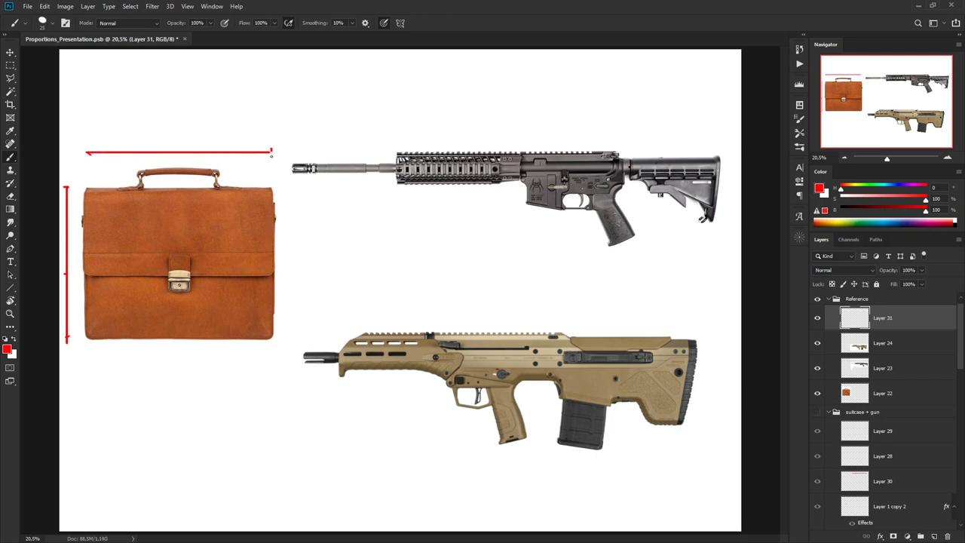
left_click_drag(84, 149, 84, 156)
left_click_drag(219, 148, 219, 156)
- Measure the tan rifle with a ticked length line labelled 10 and 90
left_click_drag(304, 314, 697, 319)
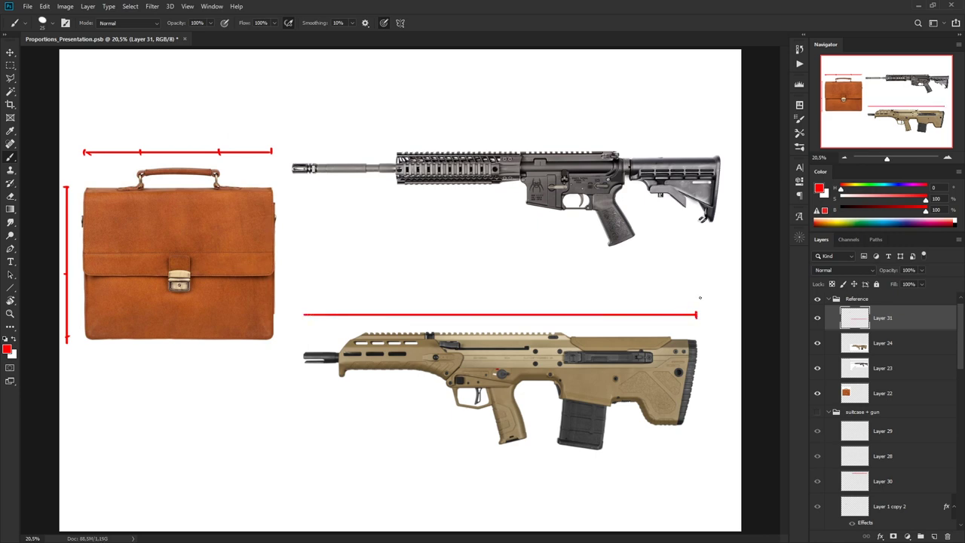
left_click_drag(340, 310, 340, 317)
left_click_drag(530, 294, 533, 308)
mouse_move(543, 294)
left_mouse_down()
mouse_move(539, 302)
mouse_move(543, 294)
left_mouse_up()
left_click_drag(315, 296, 316, 308)
mouse_move(324, 297)
left_mouse_down()
mouse_move(321, 306)
mouse_move(324, 296)
left_mouse_up()
left_click_drag(651, 309, 651, 318)
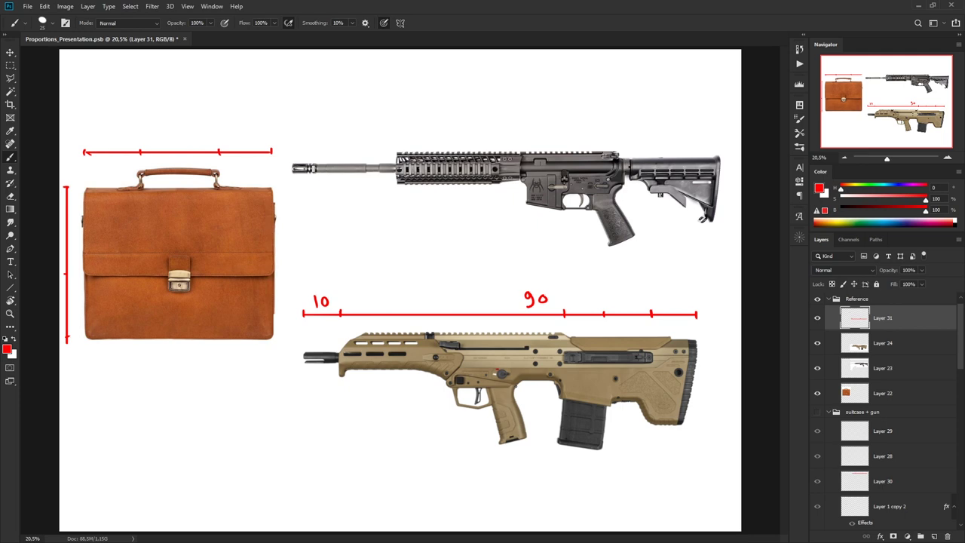
left_click(933, 536)
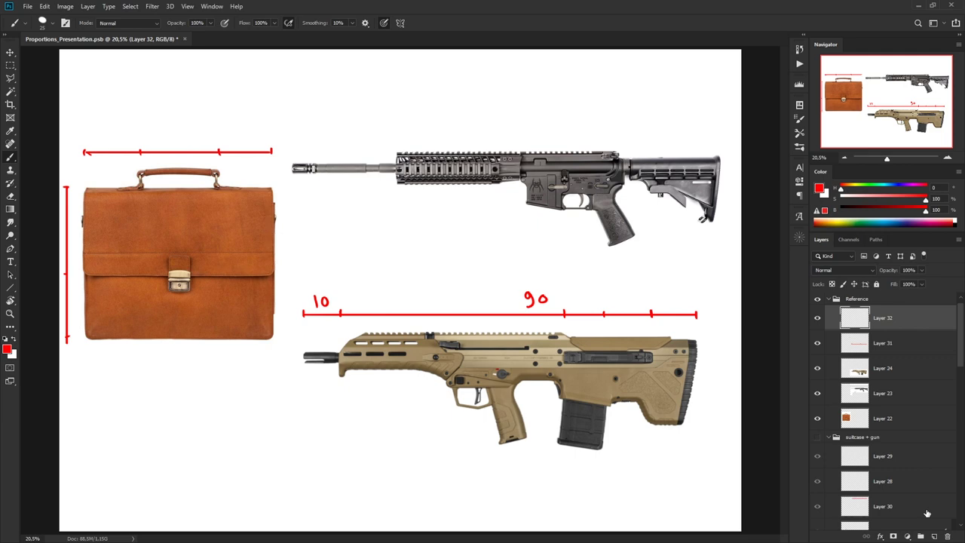
- Draw a red length line with a division tick above the black rifle and box its rail and barrel
left_click_drag(294, 101, 719, 100)
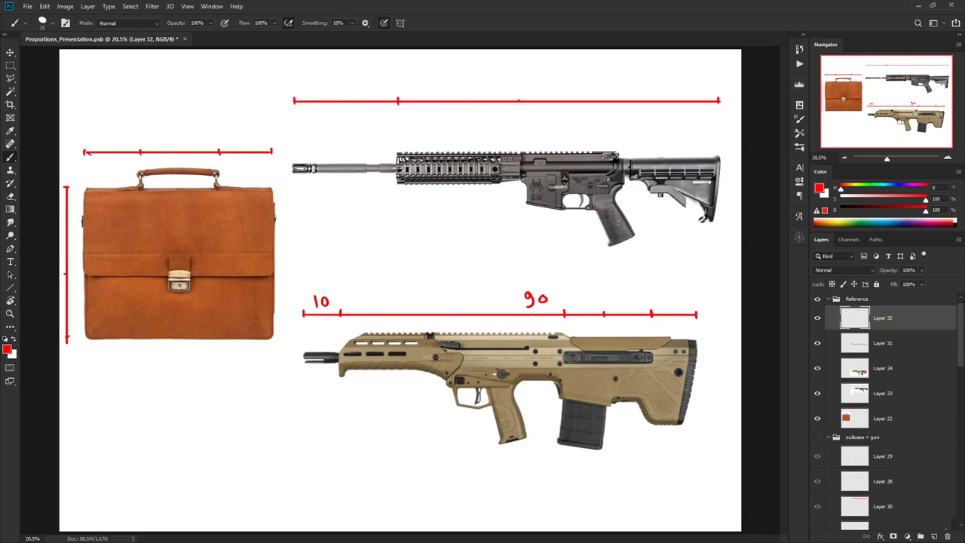
left_click_drag(525, 97, 524, 106)
mouse_move(615, 152)
left_mouse_down()
mouse_move(344, 153)
mouse_move(351, 192)
mouse_move(346, 183)
mouse_move(521, 183)
left_mouse_up()
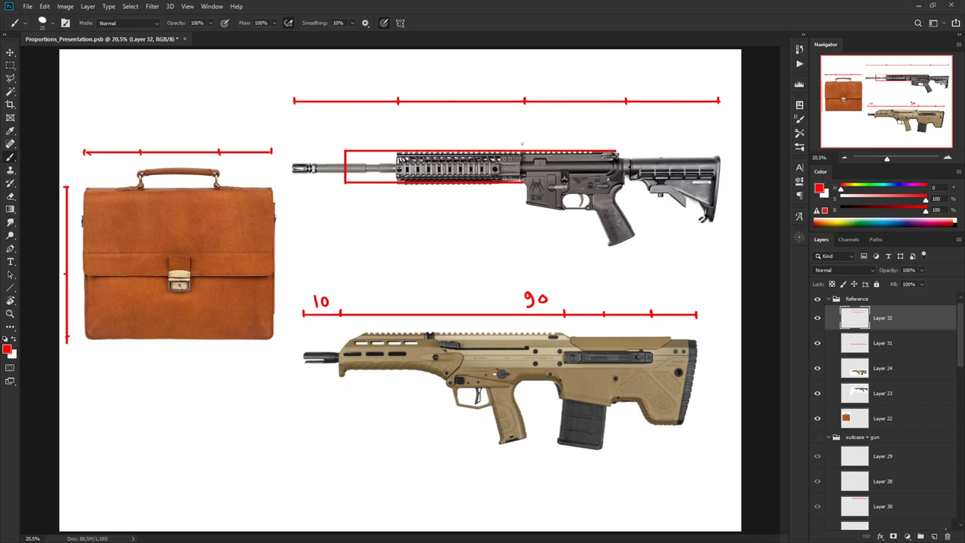
mouse_move(521, 142)
left_mouse_down()
mouse_move(521, 193)
mouse_move(521, 140)
left_mouse_up()
key("ctrl+z")
mouse_move(522, 181)
left_mouse_down()
mouse_move(541, 182)
mouse_move(569, 158)
left_mouse_up()
mouse_move(346, 161)
left_mouse_down()
mouse_move(293, 169)
mouse_move(343, 173)
left_mouse_up()
- Erase the top measurement line and redraw it in red with a left-end tick
key("e")
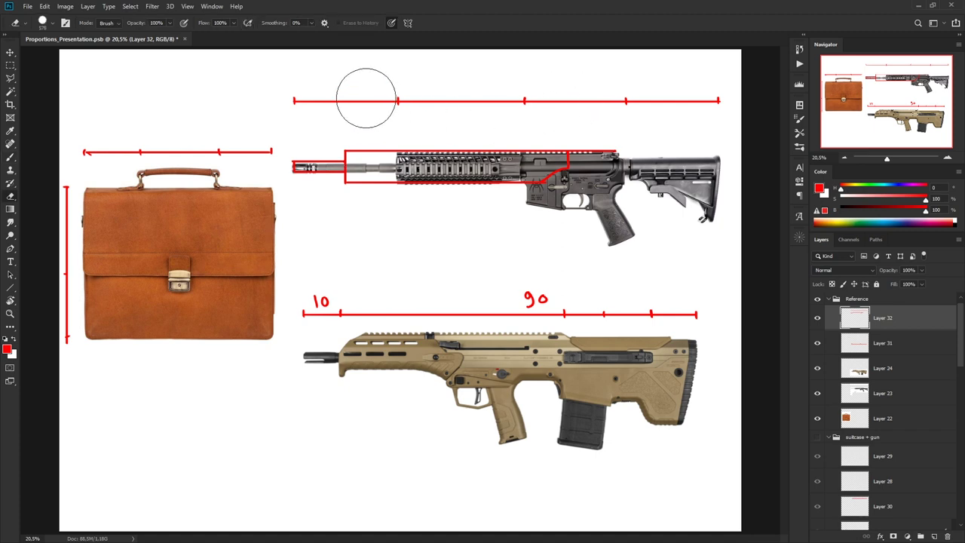
left_click(309, 100)
left_click_drag(309, 100, 742, 102)
key("b")
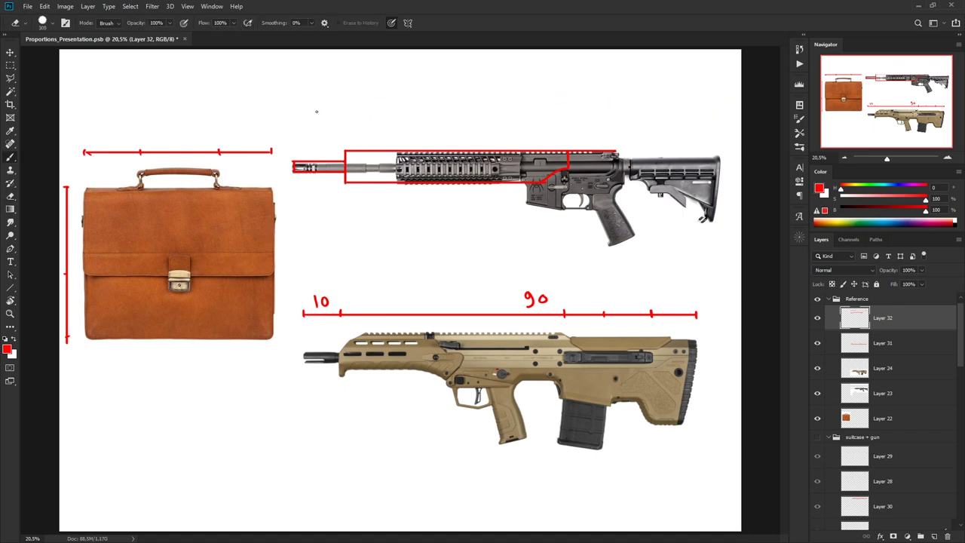
left_click_drag(291, 102, 720, 96)
left_click_drag(290, 106, 289, 99)
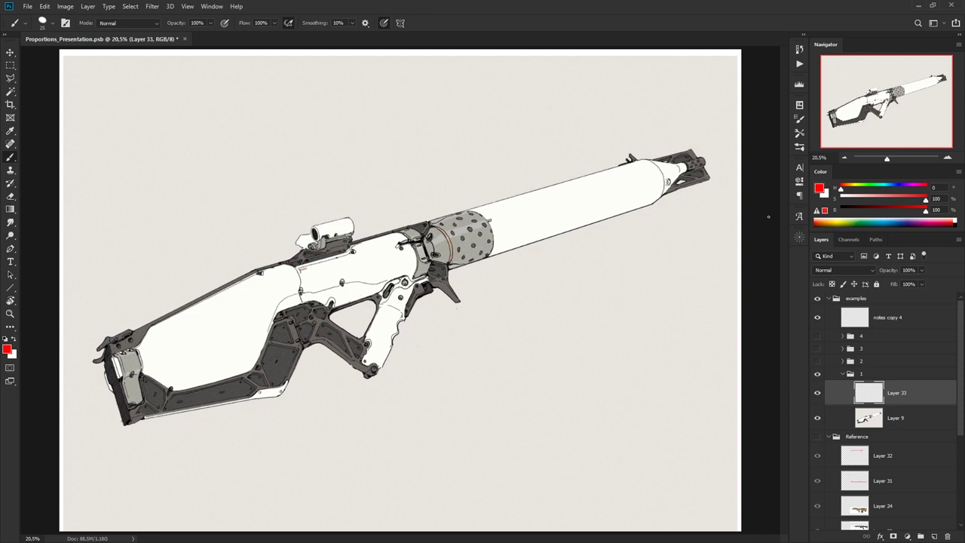
- Draw a straight red length line above the white gun with left-end and middle ticks
left_click(79, 287)
left_click(677, 118, "shift")
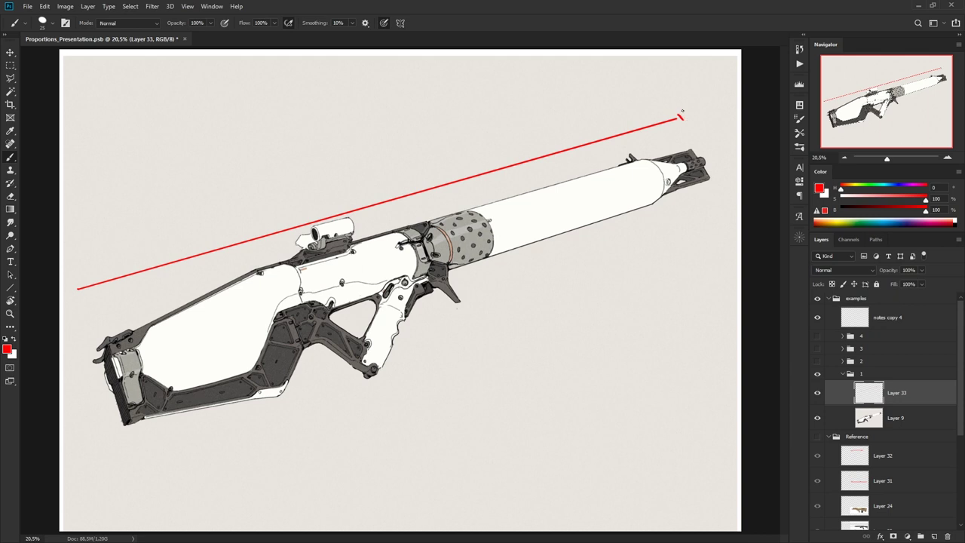
left_click_drag(80, 284, 78, 293)
left_click_drag(403, 185, 443, 300)
left_click_drag(114, 375, 419, 251)
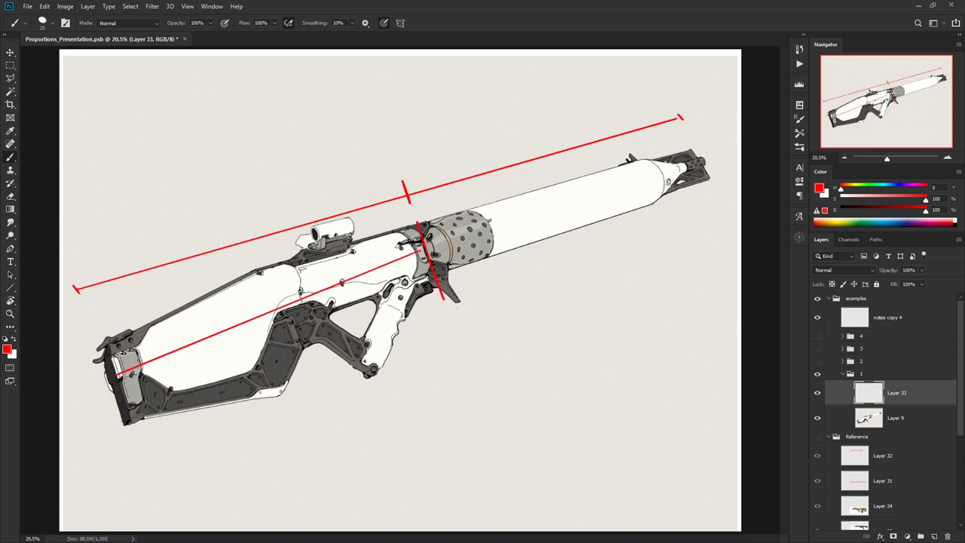
key("ctrl+z")
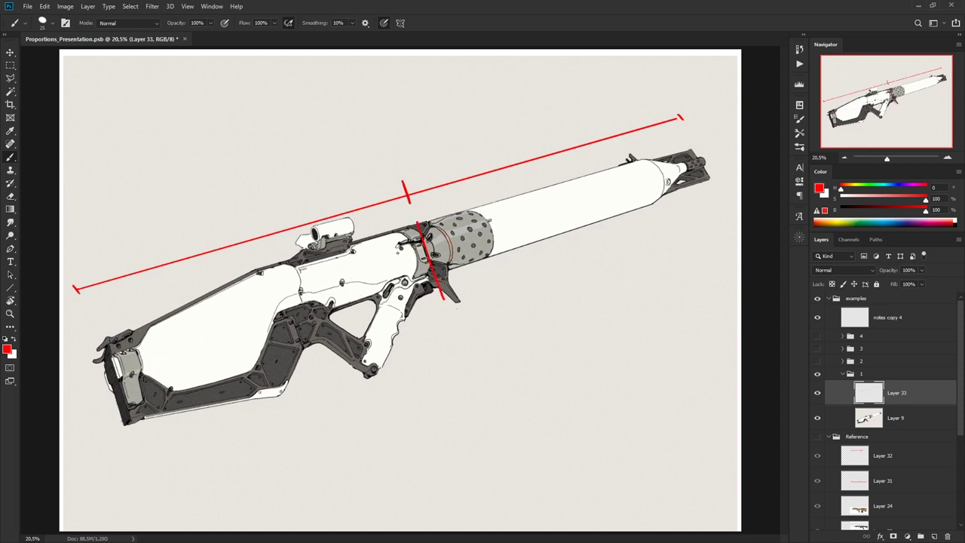
- Replace the middle tick with two red division ticks and discard a trial brace curve
key("e")
left_click_drag(415, 230, 441, 294)
key("b")
left_click_drag(386, 191, 391, 207)
mouse_move(466, 171)
left_mouse_down()
mouse_move(468, 184)
mouse_move(392, 197)
left_mouse_up()
key("e")
left_click(409, 201)
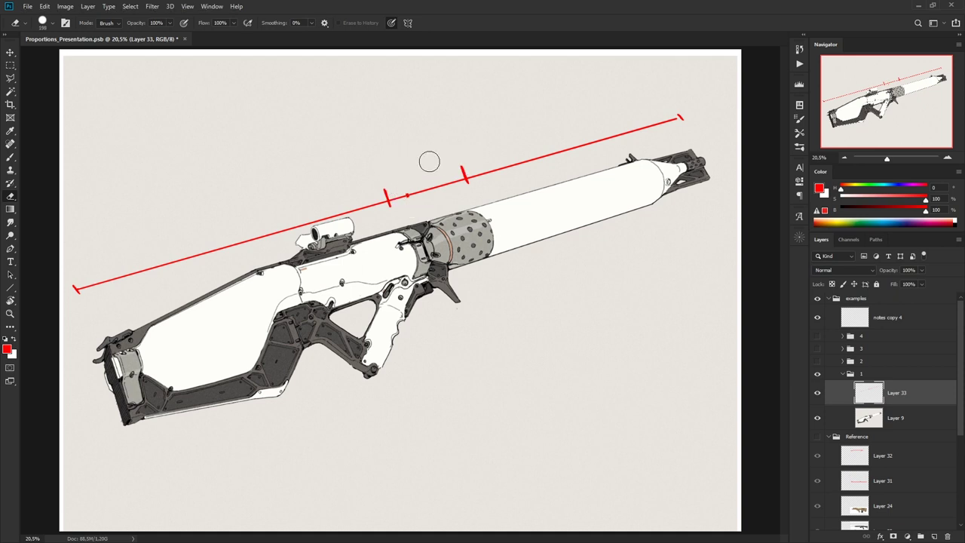
key("v")
key("b")
mouse_move(81, 281)
left_mouse_down()
mouse_move(178, 204)
mouse_move(352, 176)
mouse_move(377, 182)
mouse_move(418, 148)
mouse_move(463, 149)
mouse_move(534, 96)
left_mouse_up()
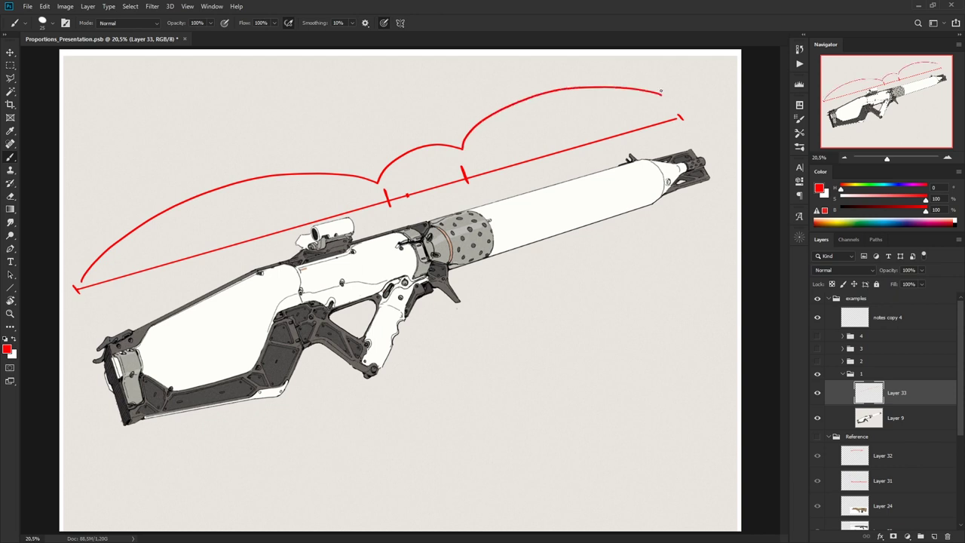
key("ctrl+z")
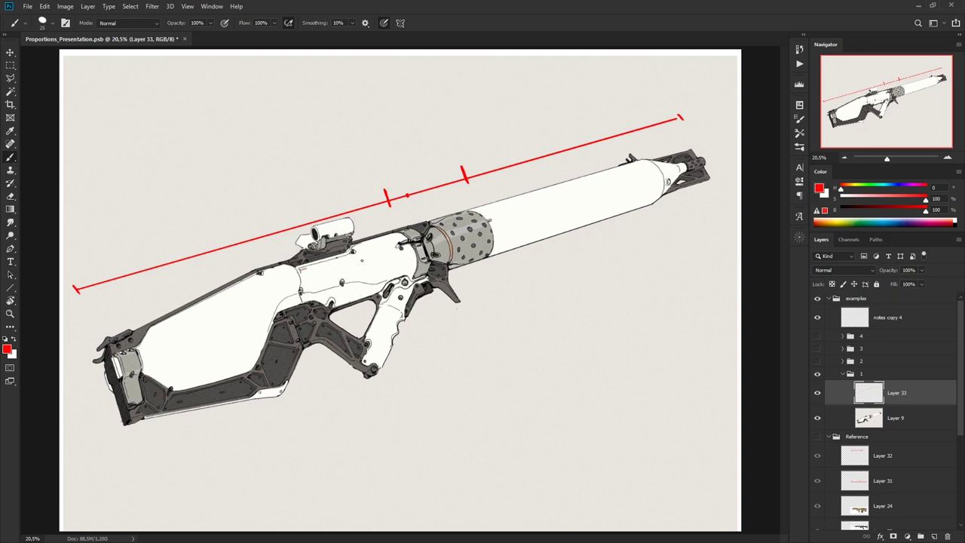
- Paint out a stray dark line near the grip in white; undo trial red barrel and body lines
left_click(371, 257, "alt")
mouse_move(300, 276)
left_mouse_down()
mouse_move(301, 301)
mouse_move(306, 268)
left_mouse_up()
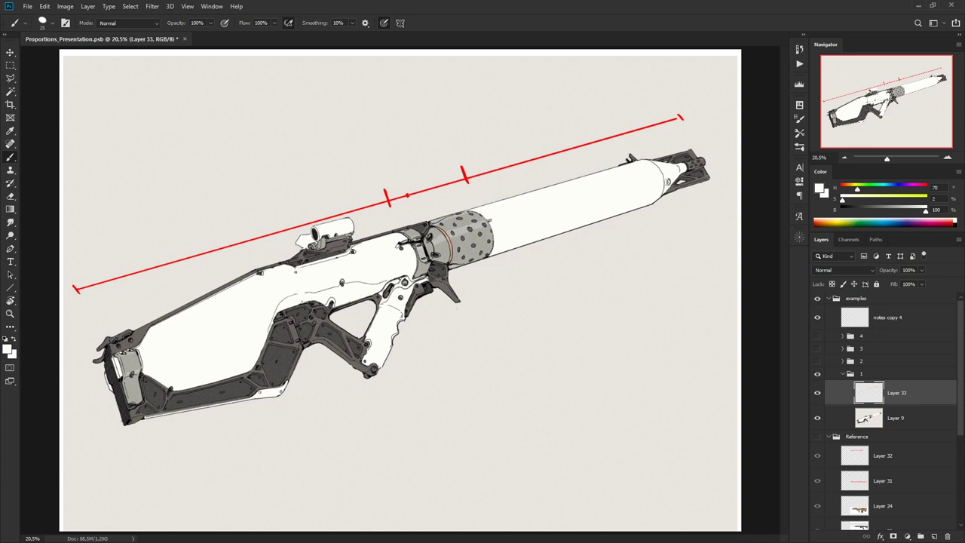
left_click(465, 175, "alt")
left_click(491, 229)
left_click(687, 167, "shift")
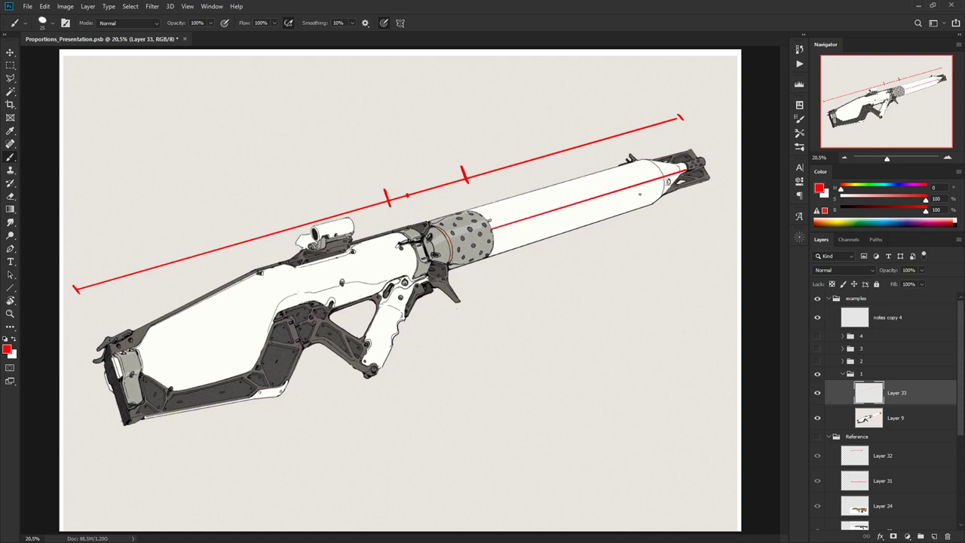
left_click(145, 355, "shift")
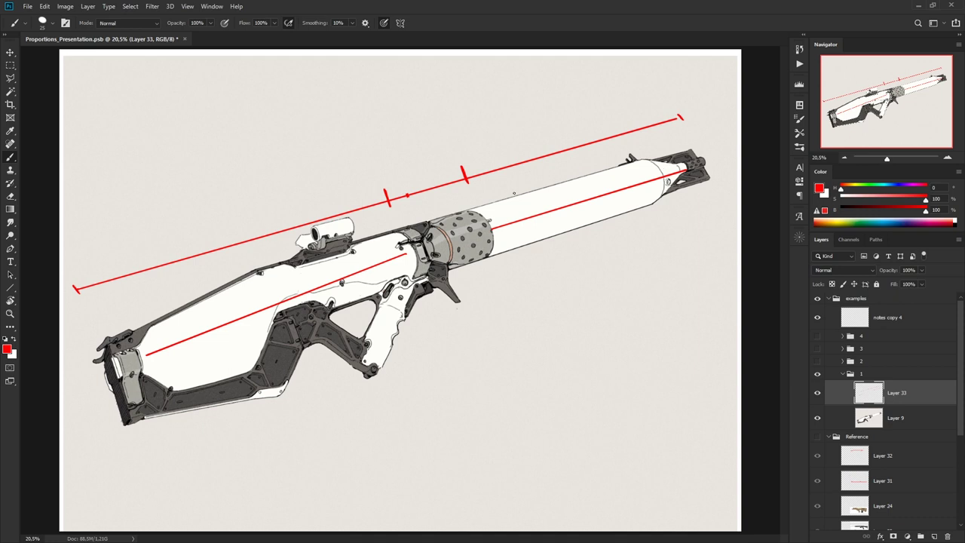
key("ctrl+z")
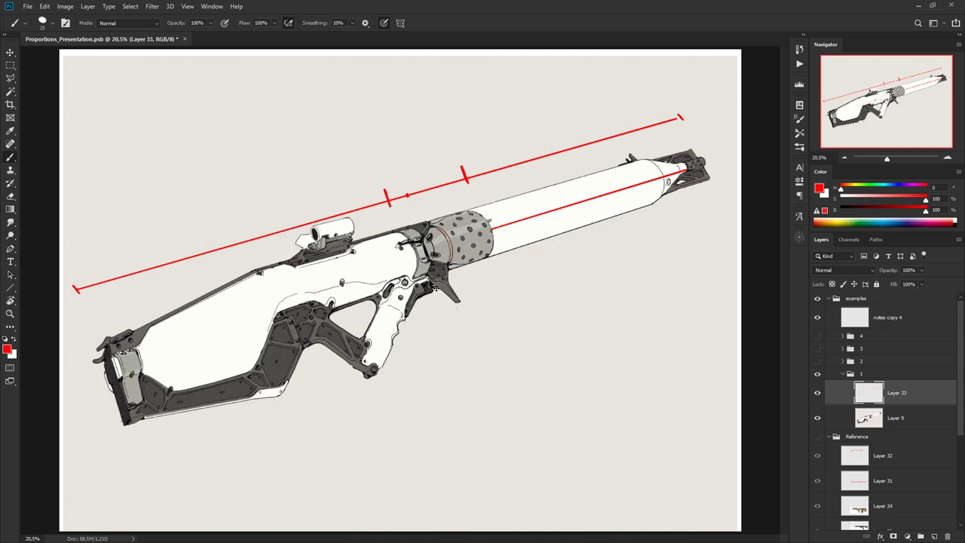
key("ctrl+z")
- Try red ellipses around the receiver and stock, then undo them
key("e")
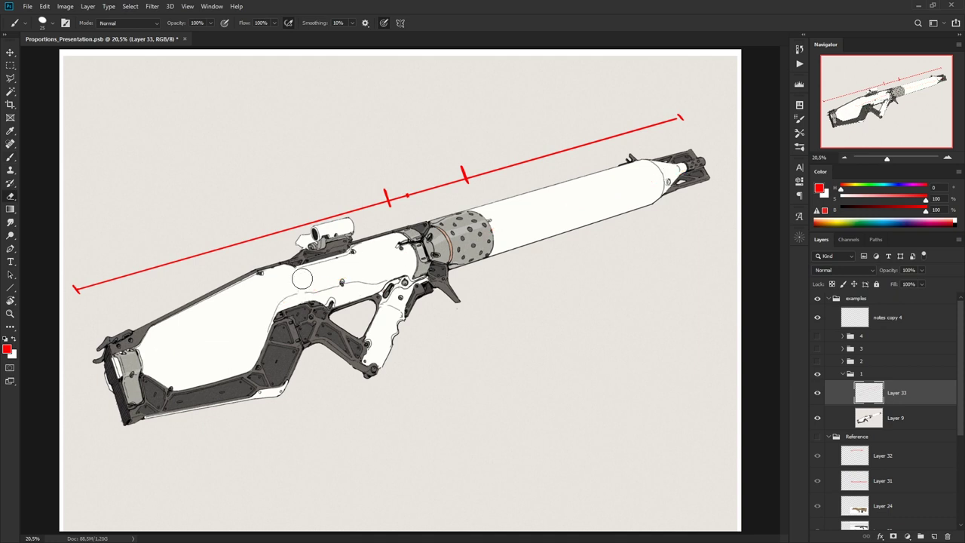
key("b")
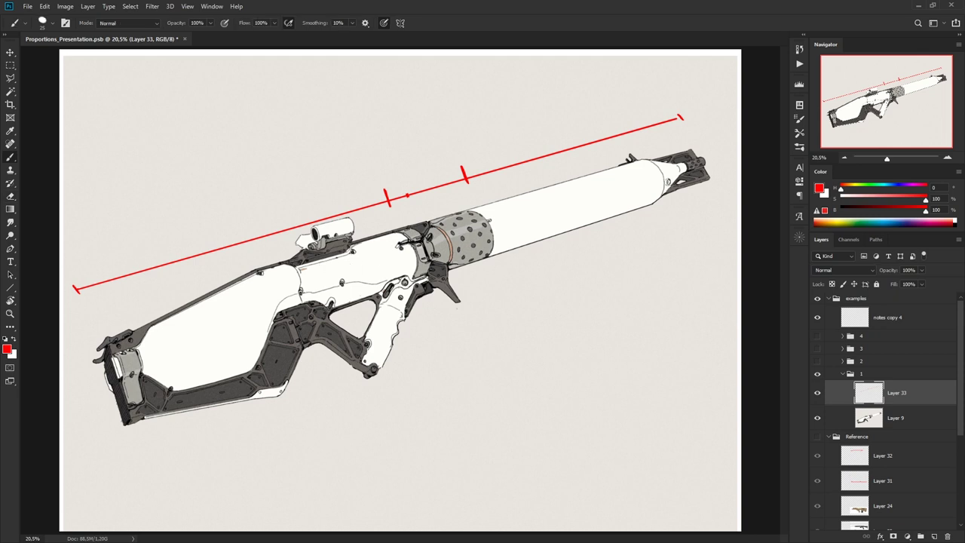
mouse_move(385, 243)
left_mouse_down()
mouse_move(305, 280)
mouse_move(396, 240)
left_mouse_up()
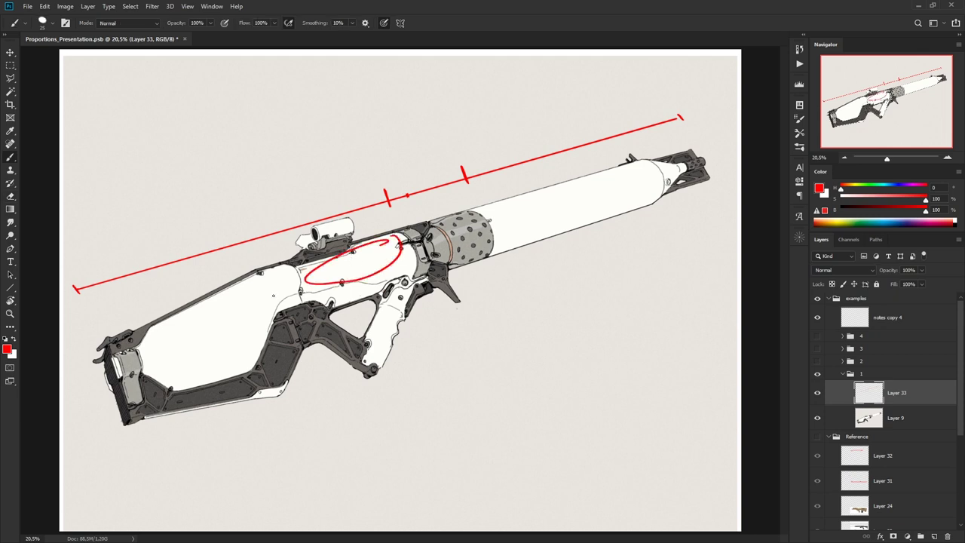
mouse_move(291, 278)
left_mouse_down()
mouse_move(156, 349)
mouse_move(255, 332)
mouse_move(292, 280)
left_mouse_up()
key("ctrl+z")
key("ctrl+z")
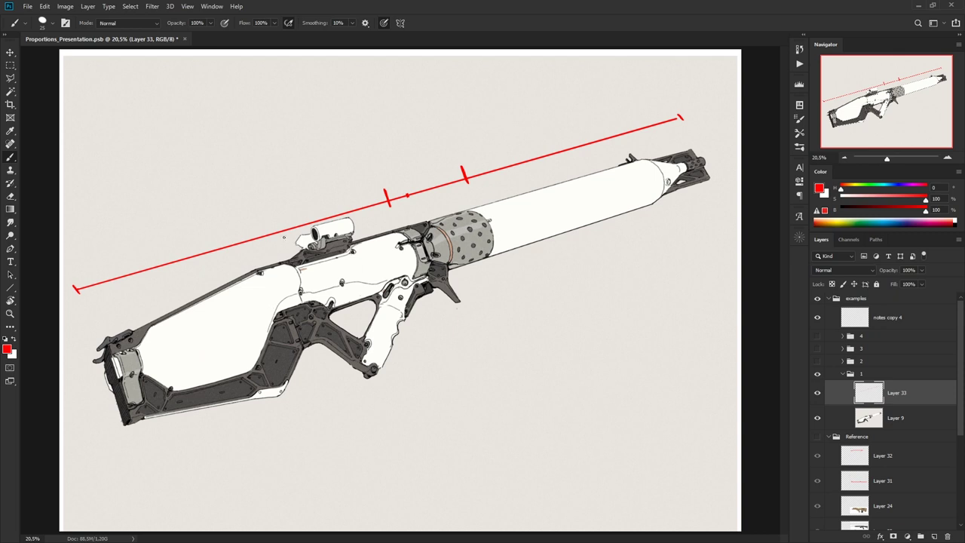
- Paint over small dark body details in off-white and discard trial red body strokes
left_click(321, 271, "alt")
mouse_move(302, 284)
left_mouse_down()
mouse_move(301, 298)
mouse_move(308, 268)
mouse_move(315, 301)
mouse_move(318, 262)
left_mouse_up()
left_click(308, 257, "alt")
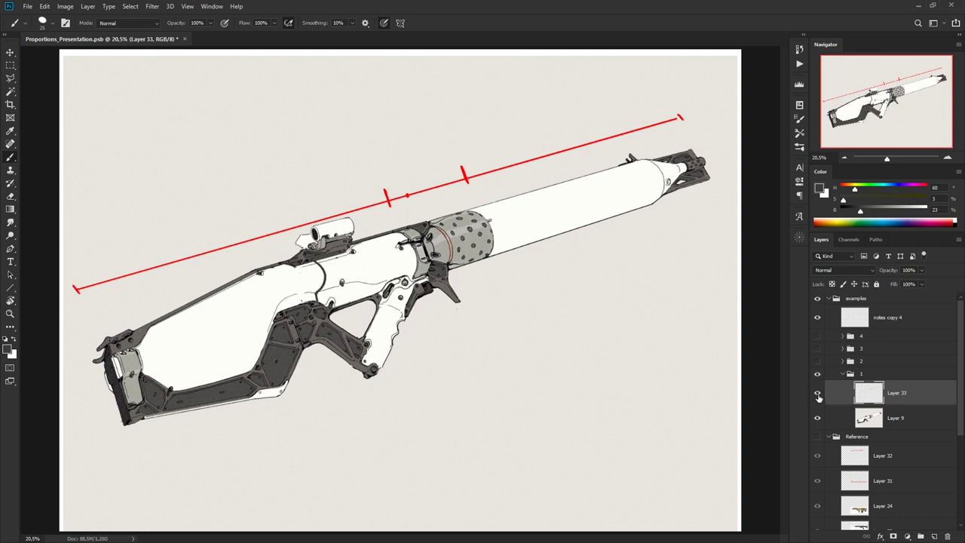
left_click(388, 201, "alt")
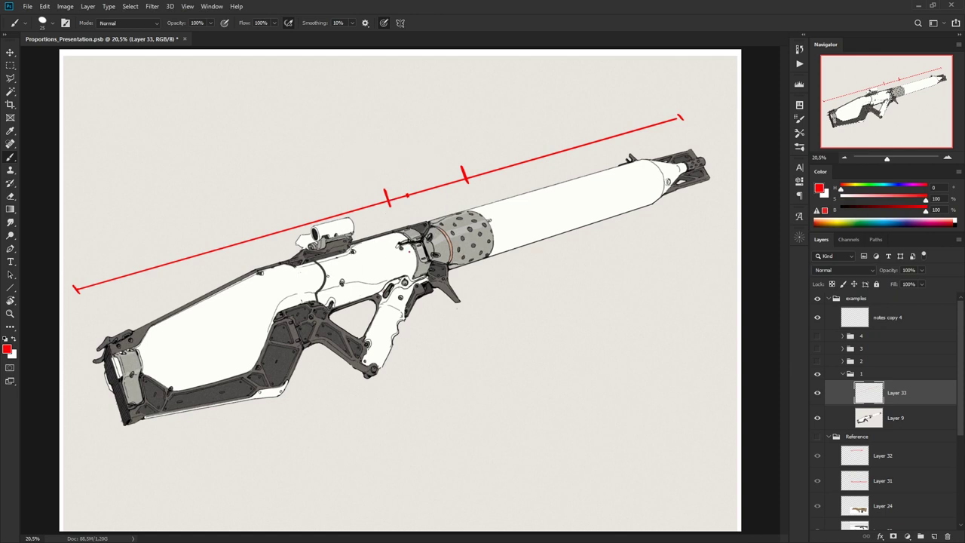
left_click_drag(410, 251, 330, 273)
left_click(145, 361, "shift")
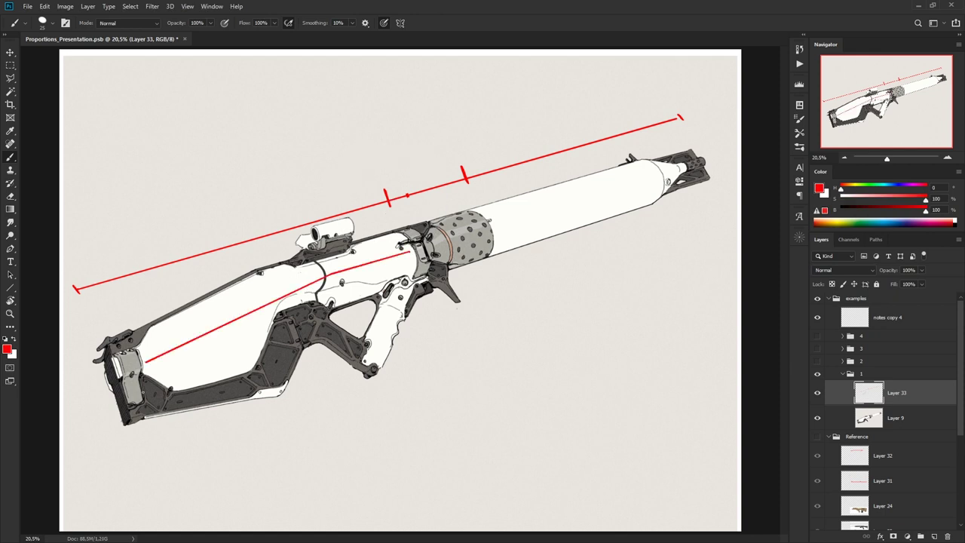
key("ctrl+z")
key("ctrl+z")
key("ctrl+z")
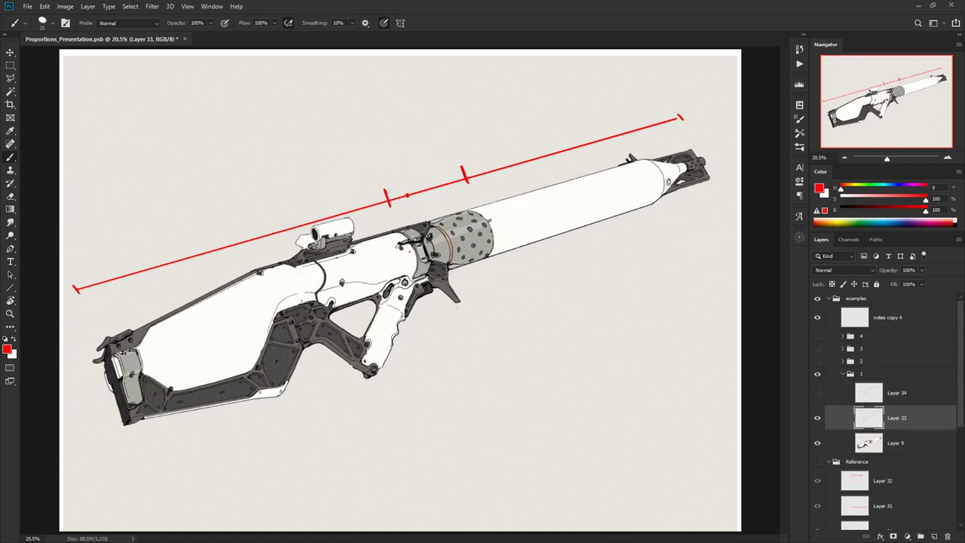
- Outline the grip, top edge and stock, trigger guard opening and scope in red
mouse_move(404, 279)
left_mouse_down()
mouse_move(376, 290)
mouse_move(358, 352)
mouse_move(371, 370)
mouse_move(383, 368)
mouse_move(409, 280)
left_mouse_up()
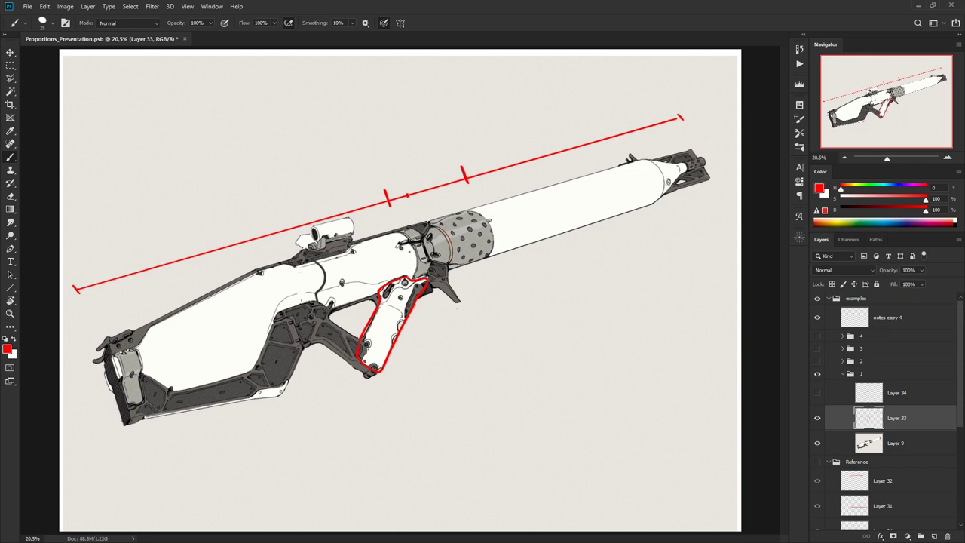
mouse_move(407, 230)
left_mouse_down()
mouse_move(254, 271)
mouse_move(137, 329)
mouse_move(121, 394)
mouse_move(147, 421)
mouse_move(286, 388)
mouse_move(307, 344)
mouse_move(357, 361)
left_mouse_up()
mouse_move(343, 327)
left_mouse_down()
mouse_move(329, 312)
mouse_move(338, 328)
left_mouse_up()
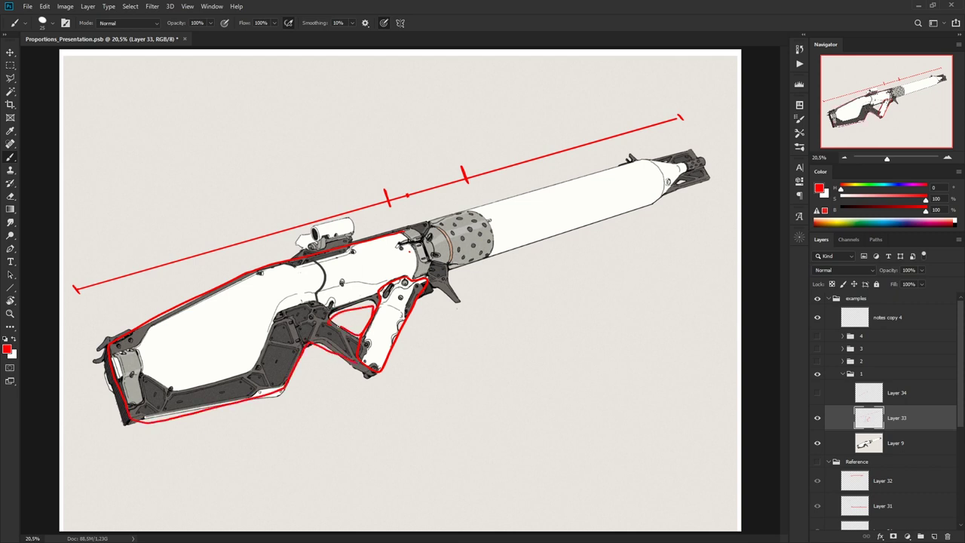
mouse_move(313, 228)
left_mouse_down()
mouse_move(357, 233)
mouse_move(311, 231)
left_mouse_up()
left_click(390, 319)
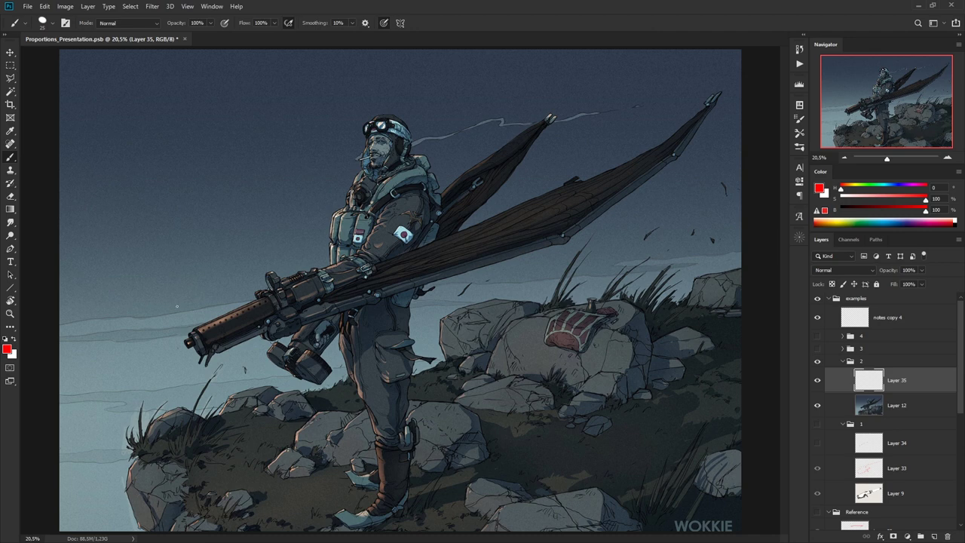
- Draw a straight red line along the soldier's gun from the muzzle, with a division tick
left_click(177, 312)
left_click(718, 85, "shift")
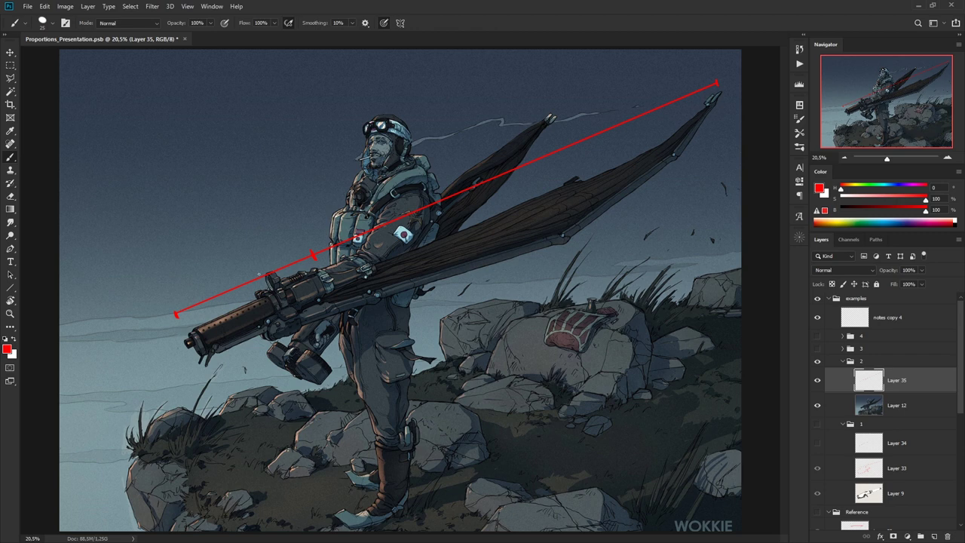
left_click_drag(262, 273, 260, 279)
- Sketch scalloped red arcs between the ticks, then undo and erase them
left_click_drag(274, 260, 184, 309)
left_click_drag(607, 91, 703, 78)
key("ctrl+z")
key("ctrl+z")
key("ctrl+z")
mouse_move(175, 314)
left_mouse_down()
mouse_move(205, 289)
mouse_move(302, 248)
left_mouse_up()
key("ctrl+z")
left_click_drag(216, 281, 189, 306)
- On a new layer, add green braces beside the soldier's torso and shoulder
key("ctrl+shift+alt+n")
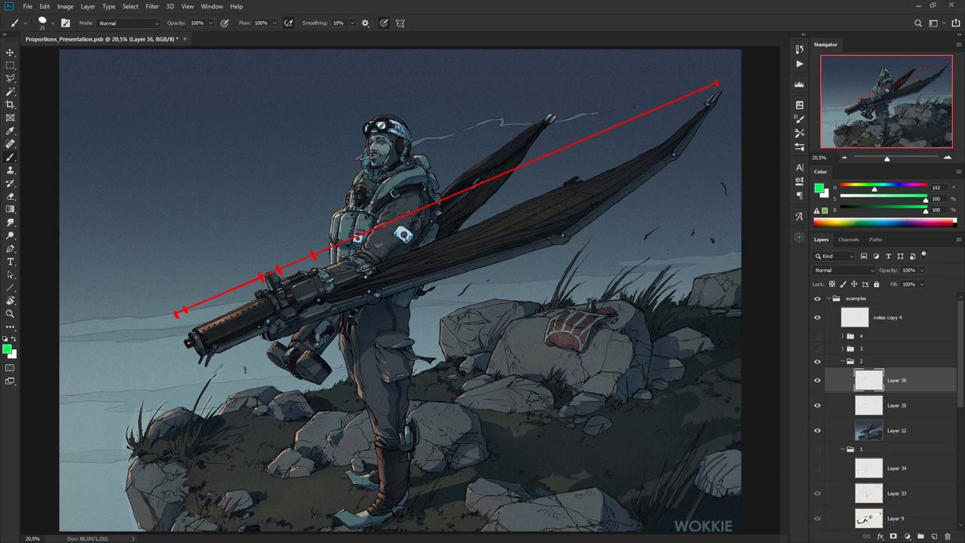
left_click_drag(329, 204, 322, 276)
left_click_drag(434, 149, 450, 206)
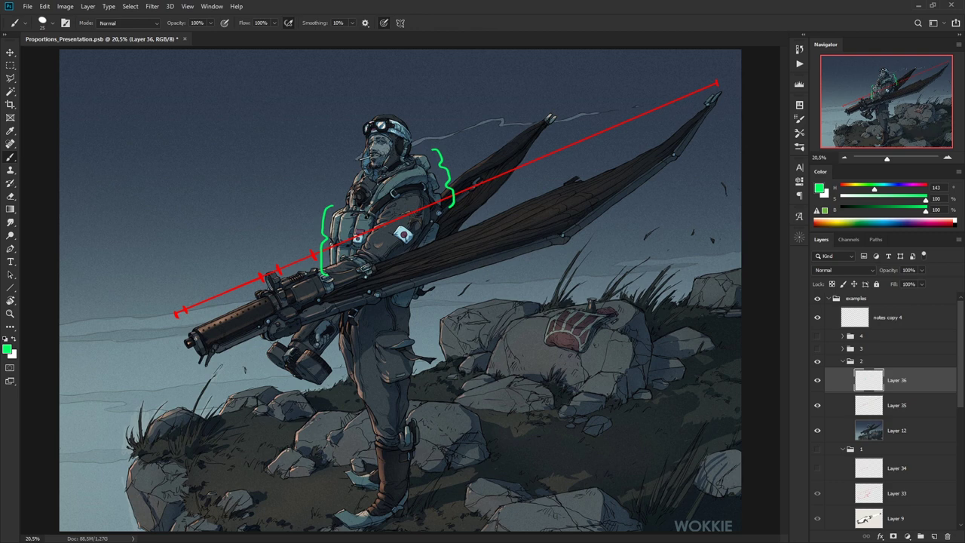
- On another new layer, draw a red vertical leg line with ticks, labelled 70 and 30
key("ctrl+shift+alt+n")
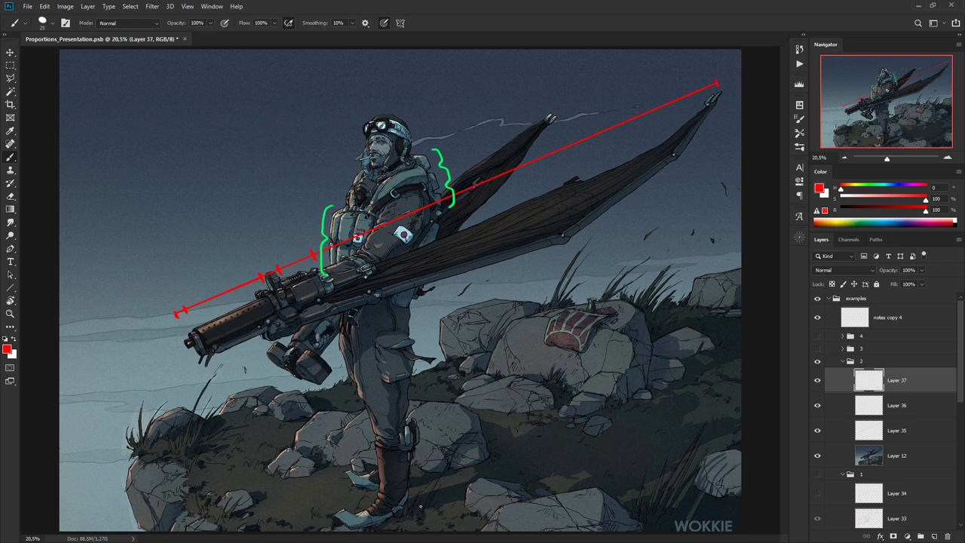
left_click_drag(421, 506, 423, 296)
left_click_drag(420, 509, 428, 508)
left_click_drag(424, 392, 433, 392)
mouse_move(452, 375)
left_mouse_down()
mouse_move(457, 386)
mouse_move(464, 378)
left_mouse_up()
mouse_move(434, 479)
left_mouse_down()
mouse_move(440, 490)
mouse_move(453, 483)
left_mouse_up()
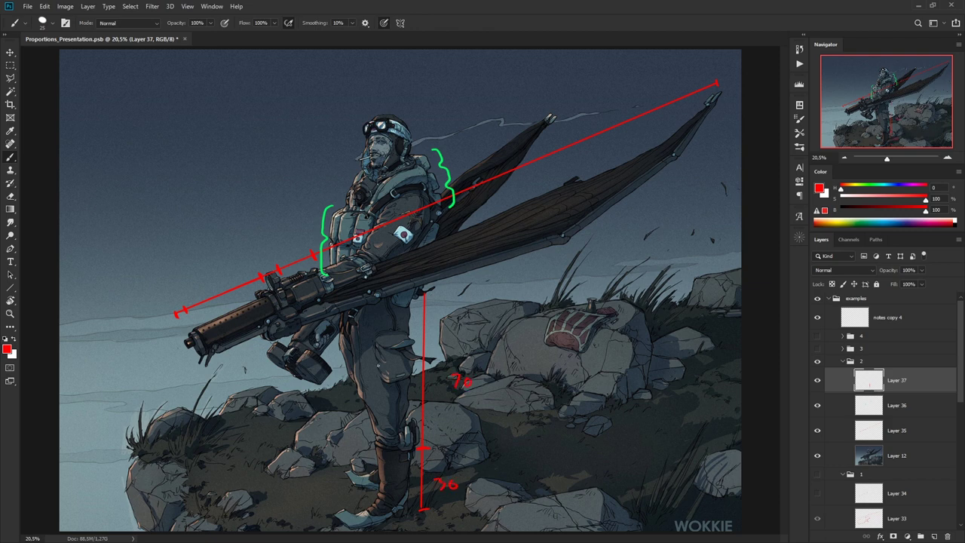